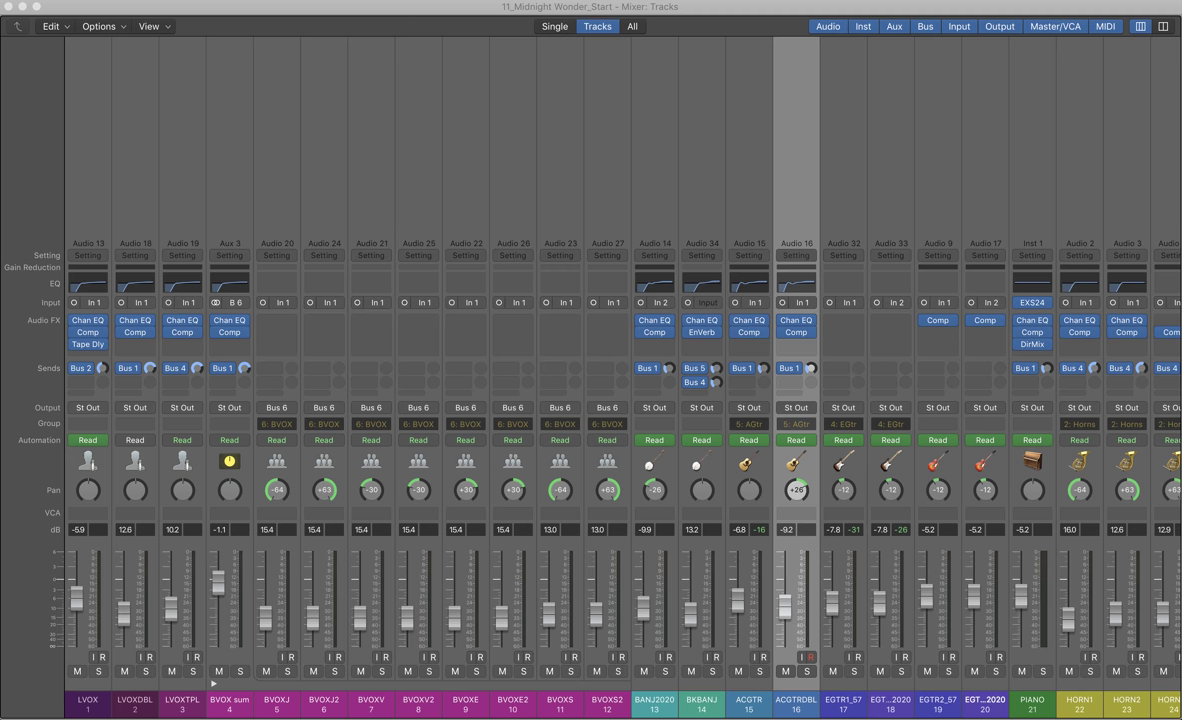
Step: Switch to the Tracks screenset and set a cycle range over the first Chorus, bars 33–41
{"action": "left_click", "coordinate": [380, 1]}
{"action": "mouse_move", "coordinate": [415, 1]}
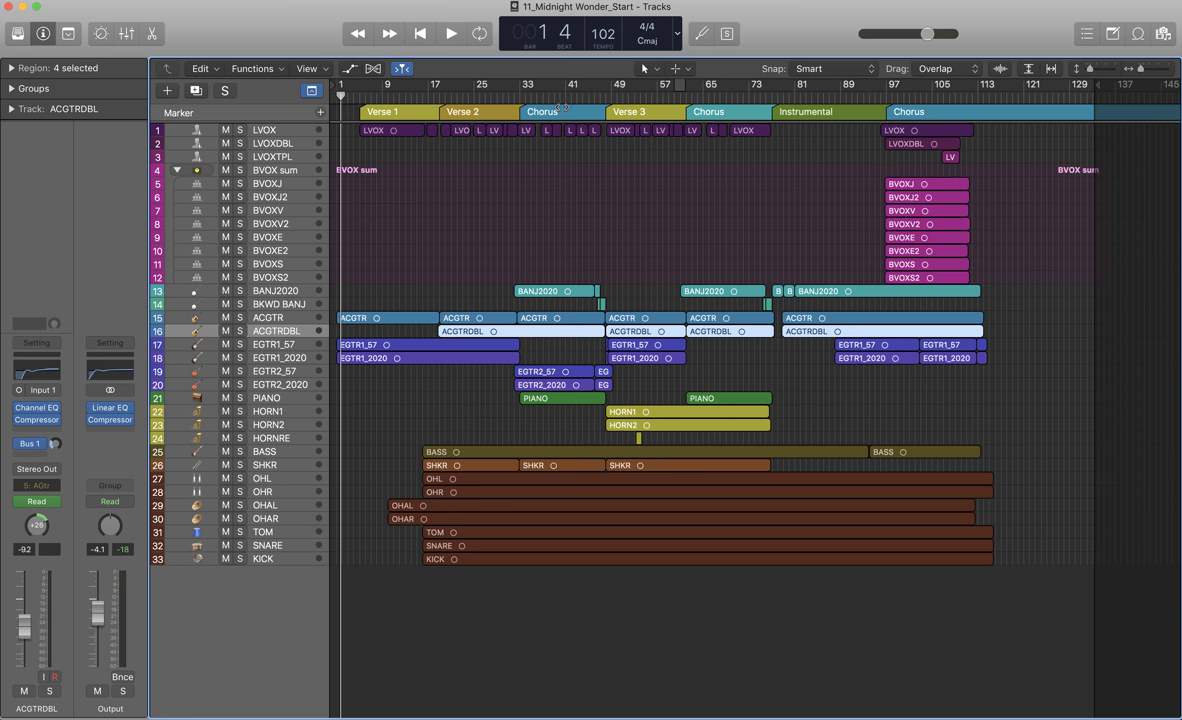
{"action": "left_click_drag", "start_coordinate": [555, 113], "coordinate": [552, 86]}
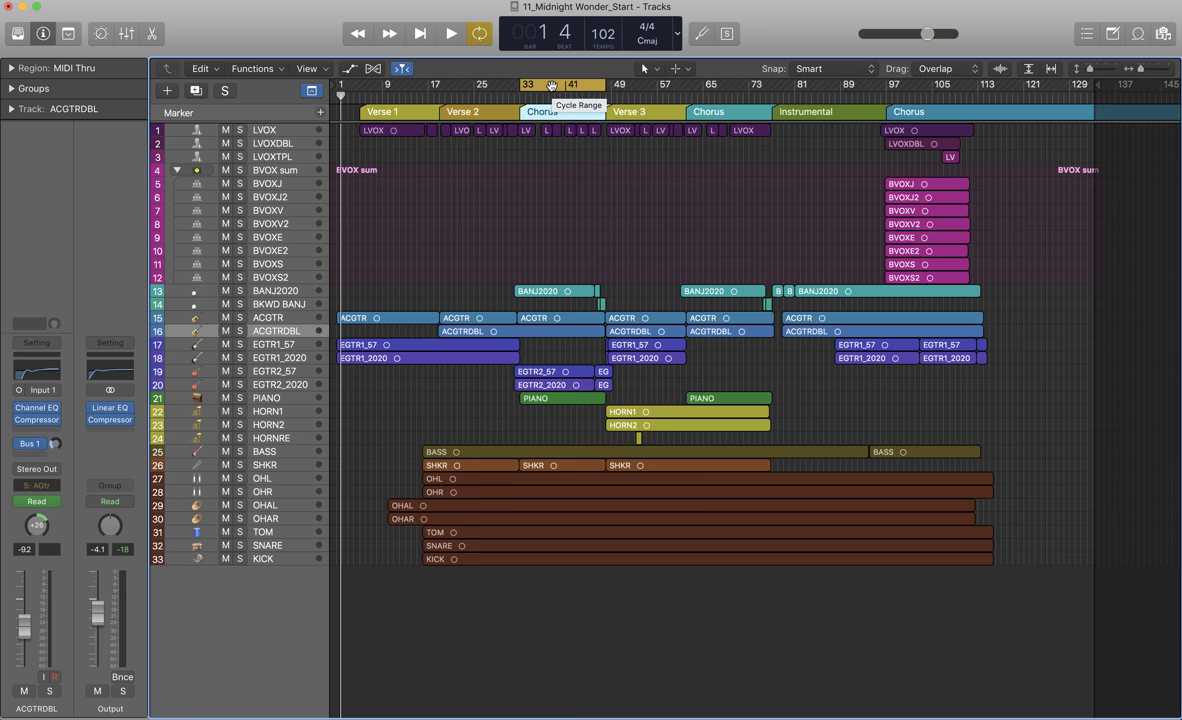
{"action": "key", "text": "super+2"}
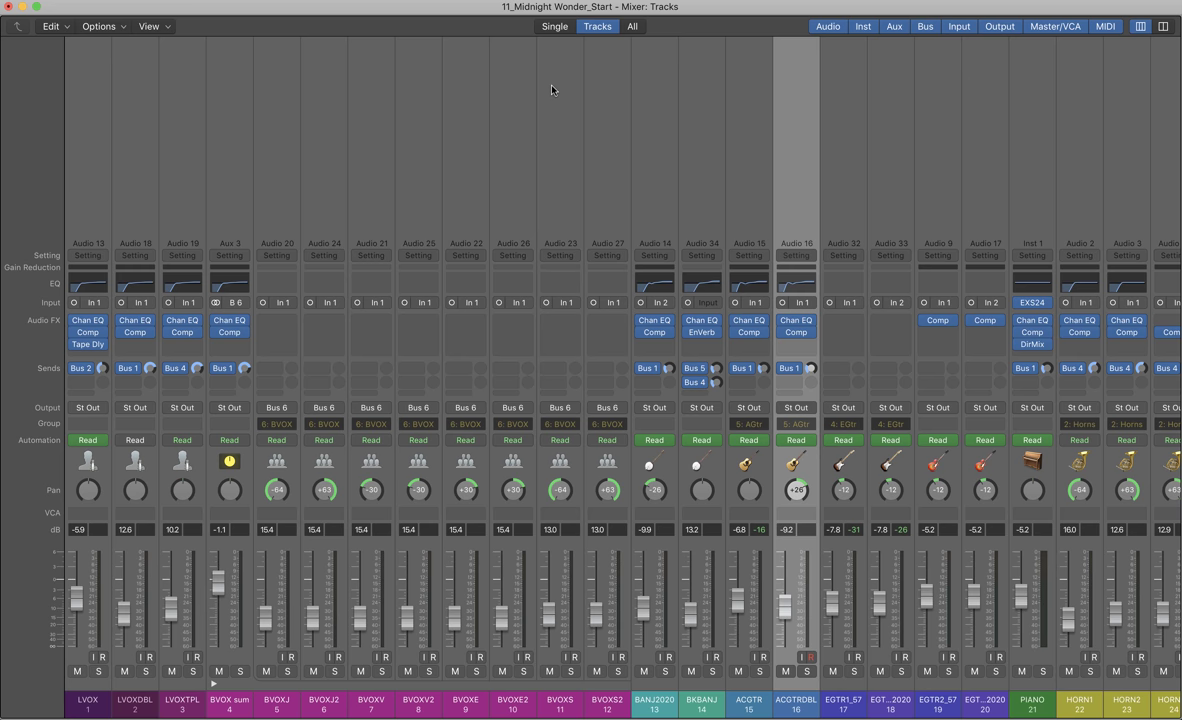
Step: Scroll the mixer right to the KICK channel strip, select it and solo it
{"action": "scroll", "coordinate": [834, 455], "scroll_direction": "right", "scroll_amount": 10}
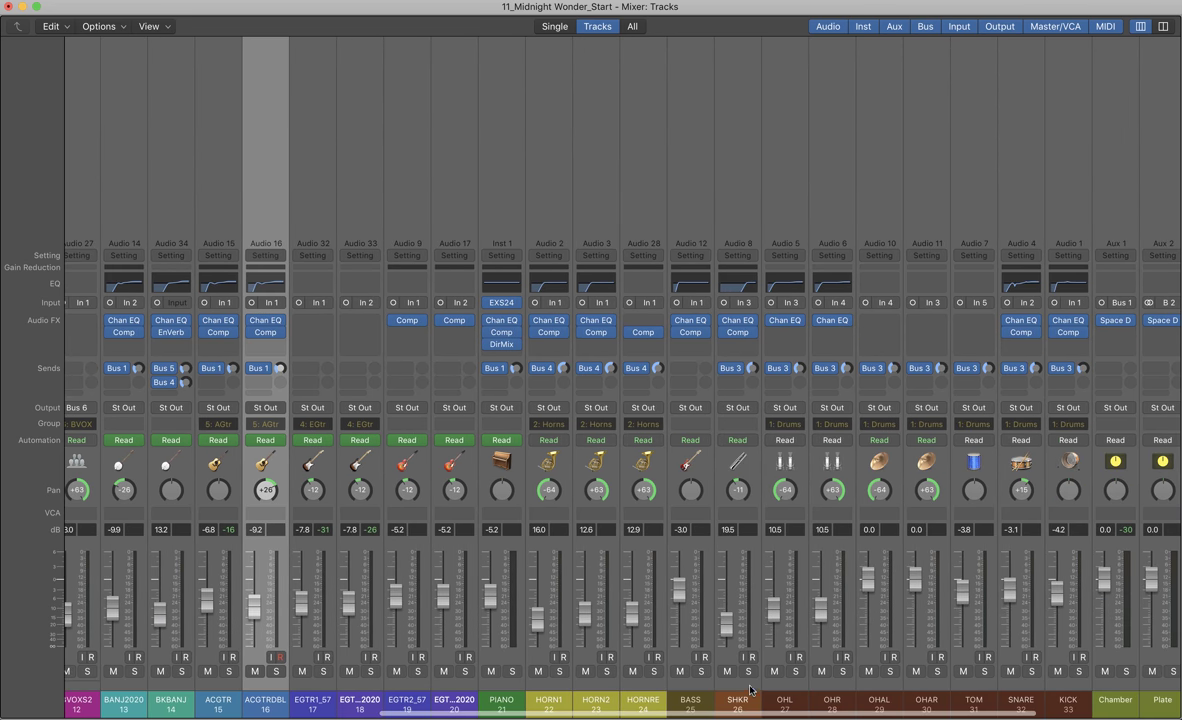
{"action": "scroll", "coordinate": [760, 690], "scroll_direction": "right", "scroll_amount": 3}
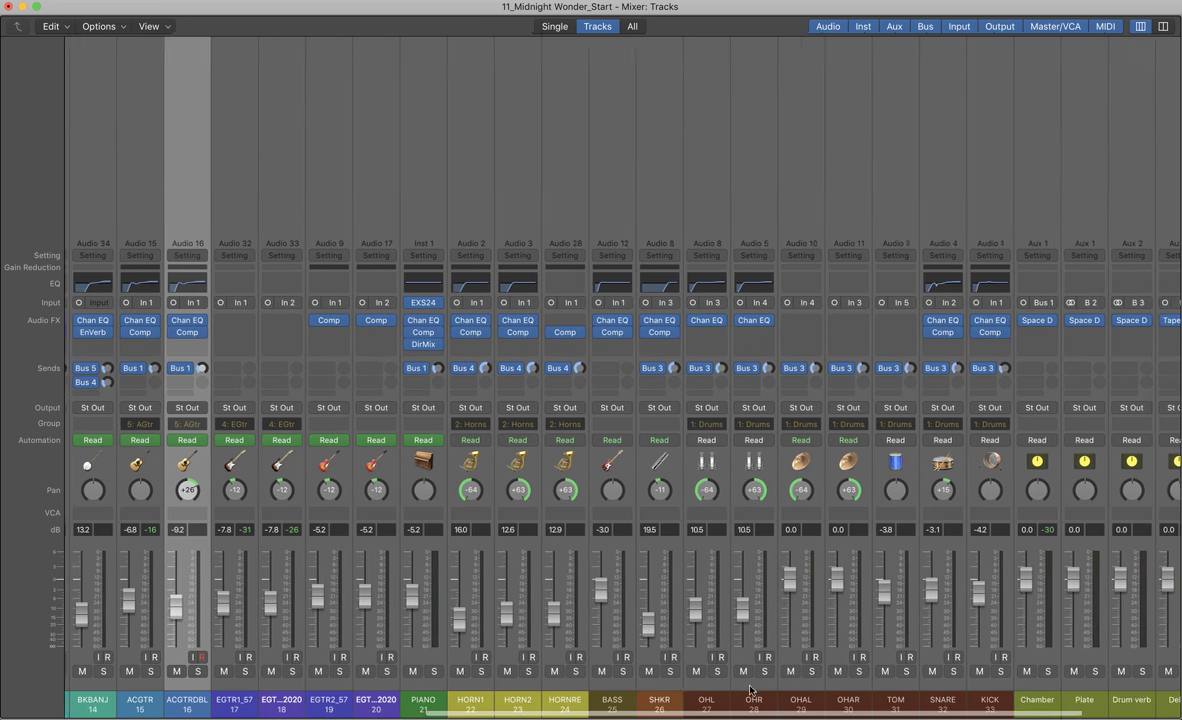
{"action": "left_click", "coordinate": [993, 707]}
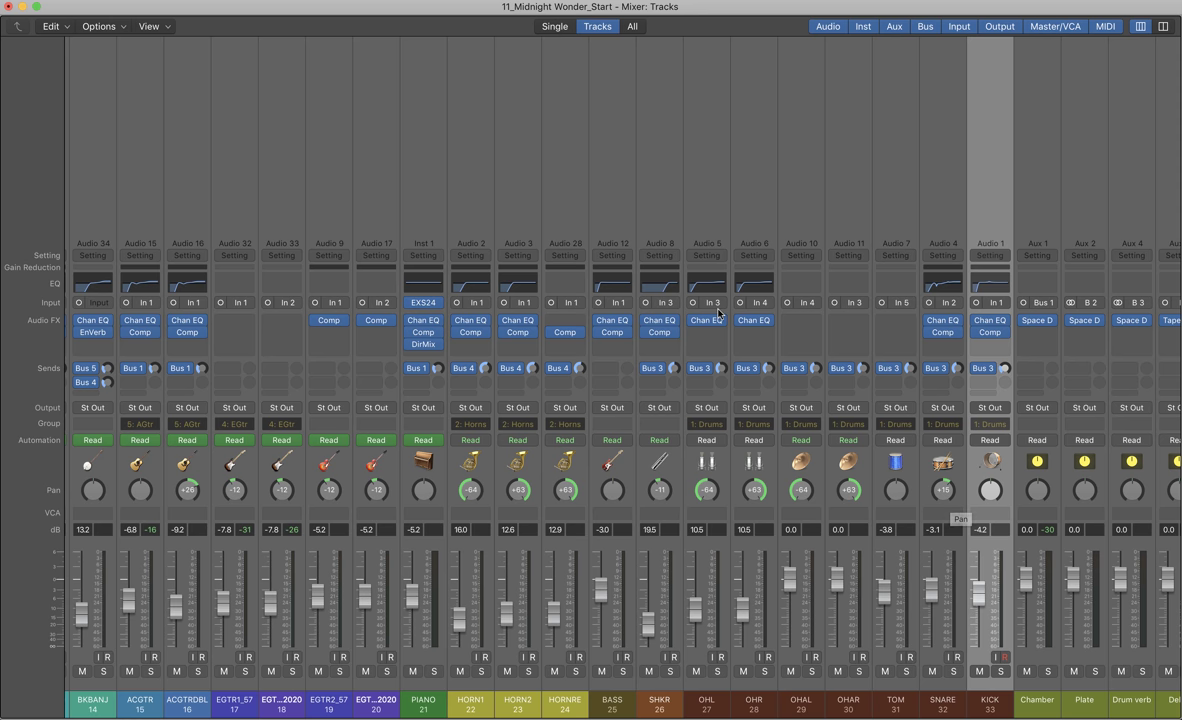
{"action": "left_click", "coordinate": [999, 671]}
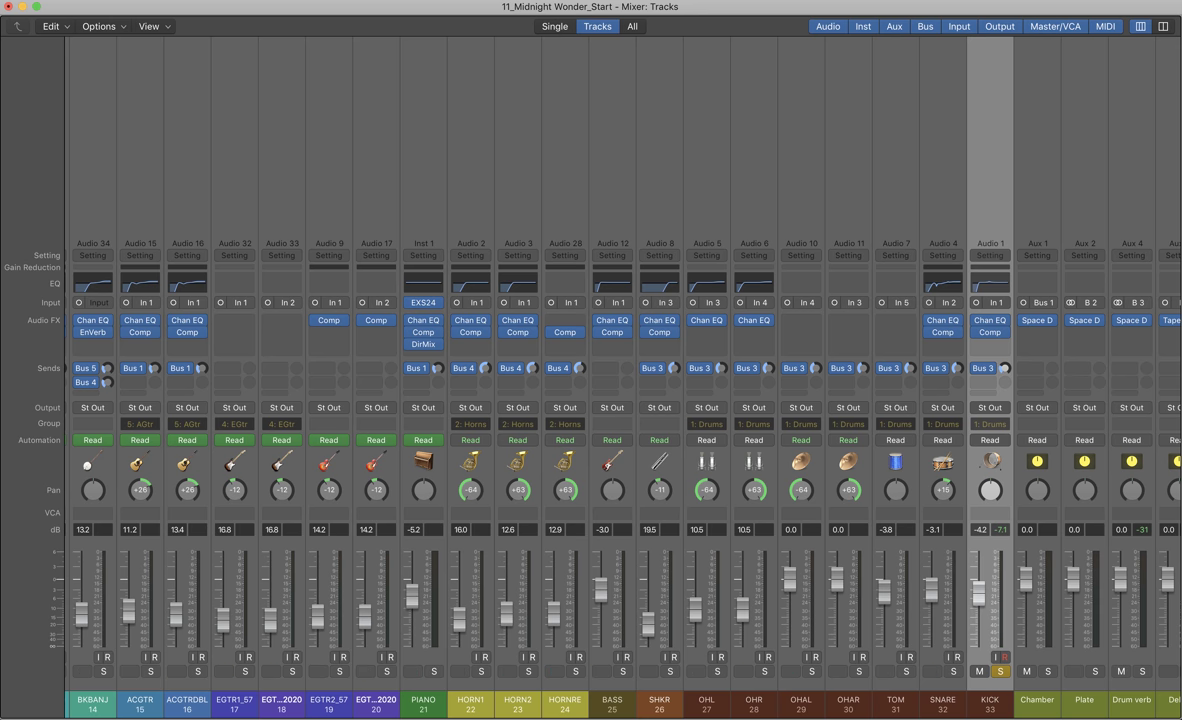
{"action": "left_click", "coordinate": [178, 0]}
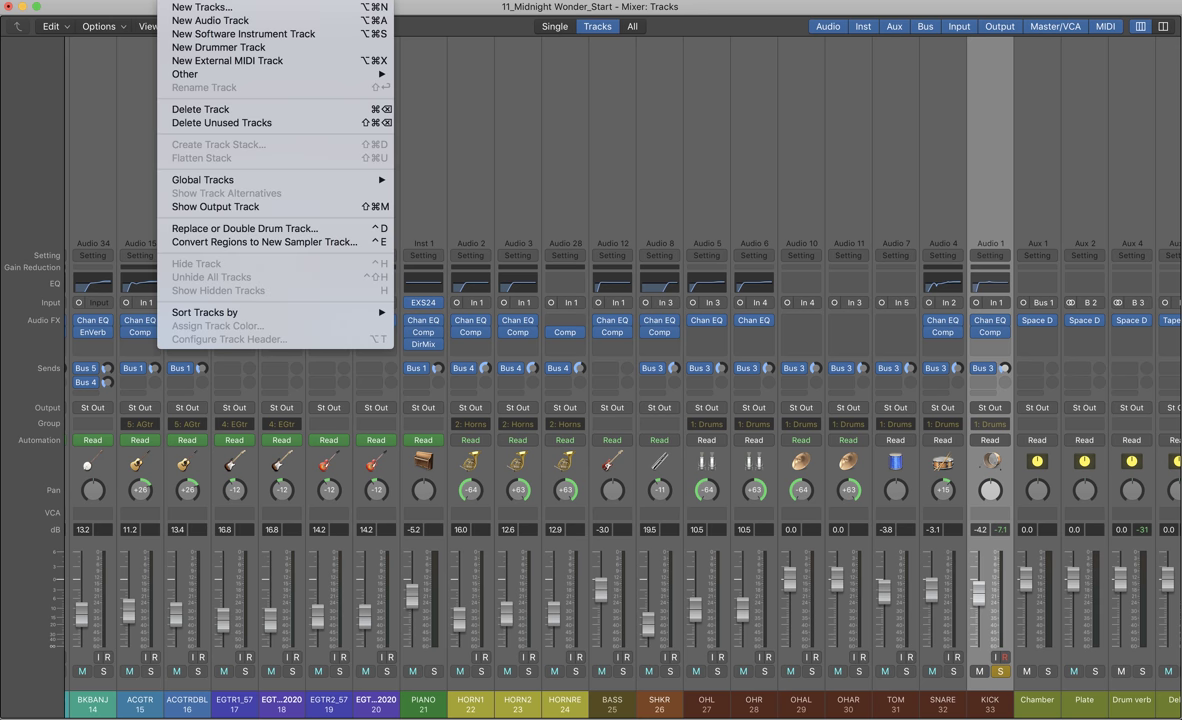
Step: Create one new empty audio track, Audio 29, beside the KICK
{"action": "left_click", "coordinate": [186, 8]}
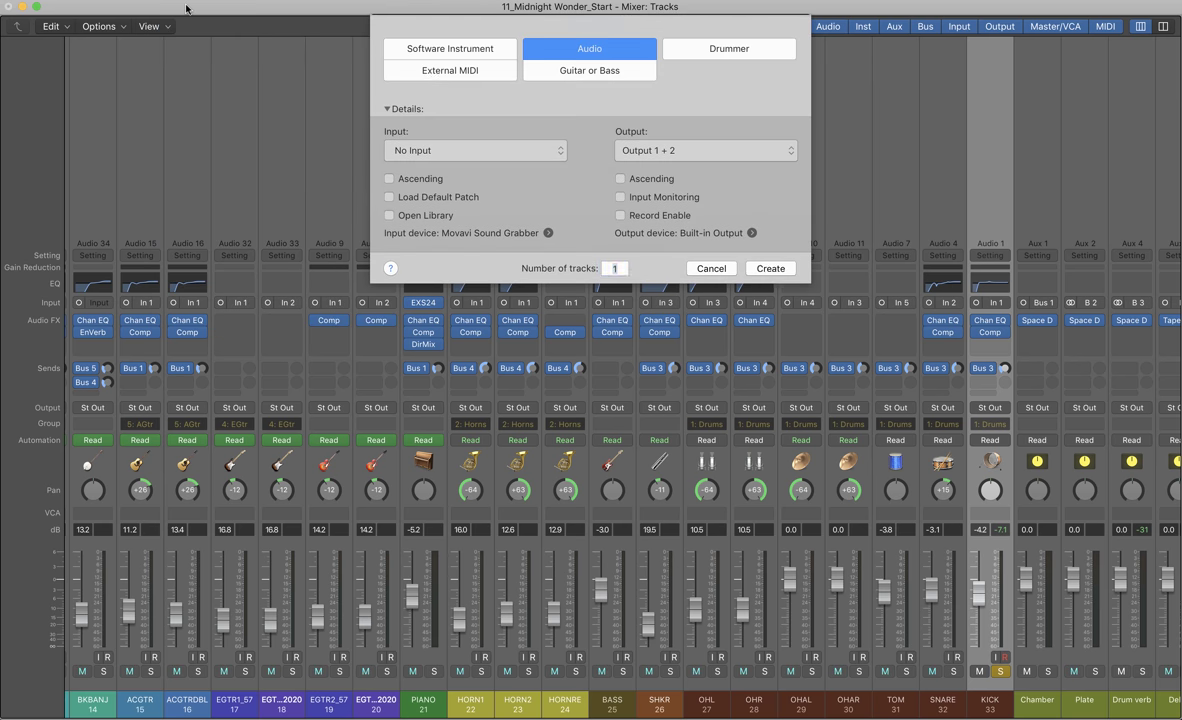
{"action": "left_click", "coordinate": [768, 270]}
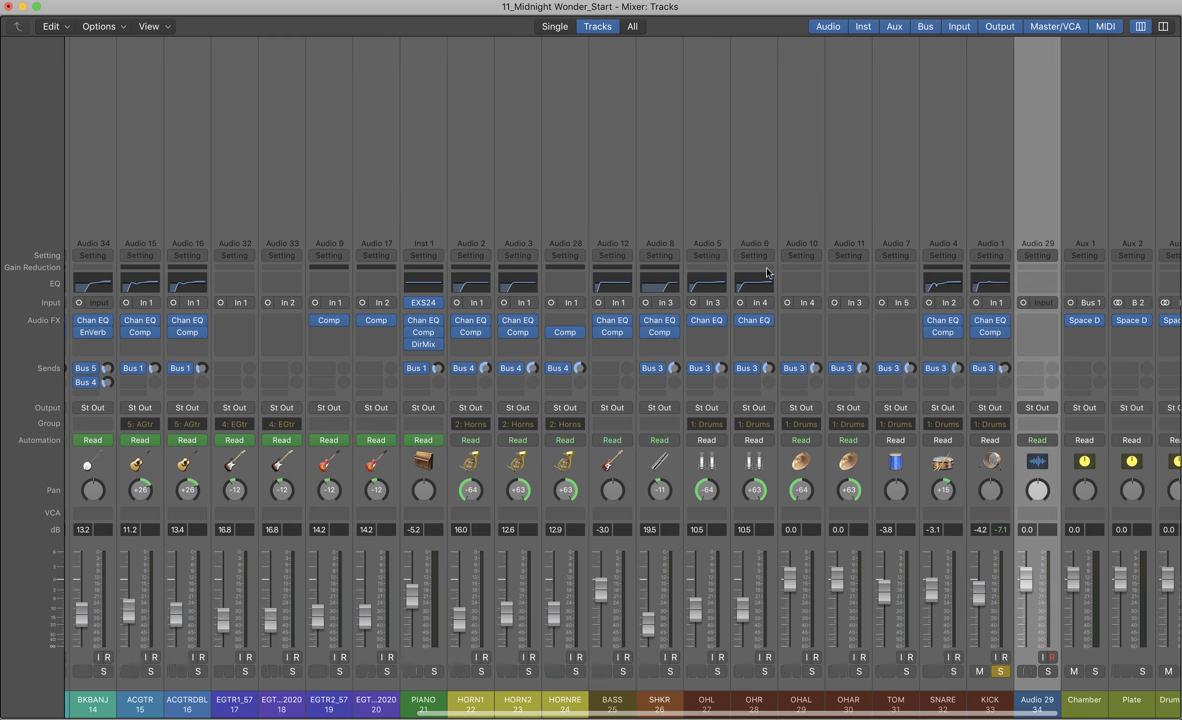
{"action": "left_click", "coordinate": [100, 8]}
Step: Set the Audio preferences Output Device to Movavi Sound Grabber and close Preferences
{"action": "mouse_move", "coordinate": [73, 30]}
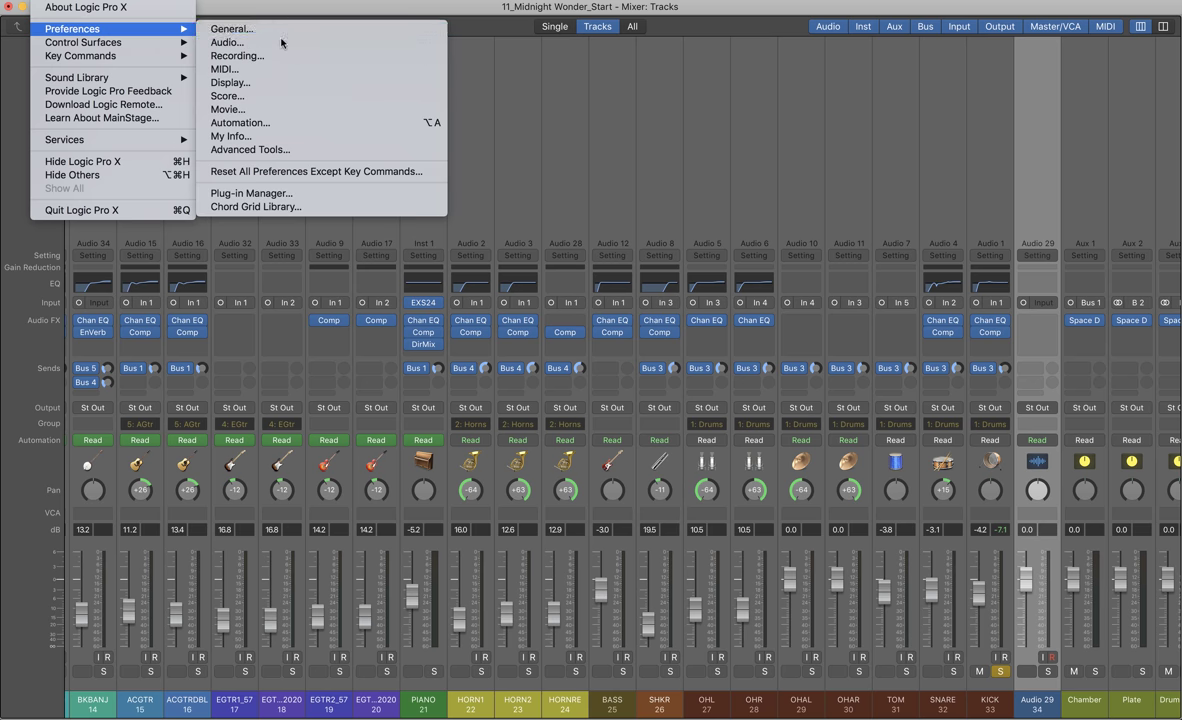
{"action": "left_click", "coordinate": [330, 42]}
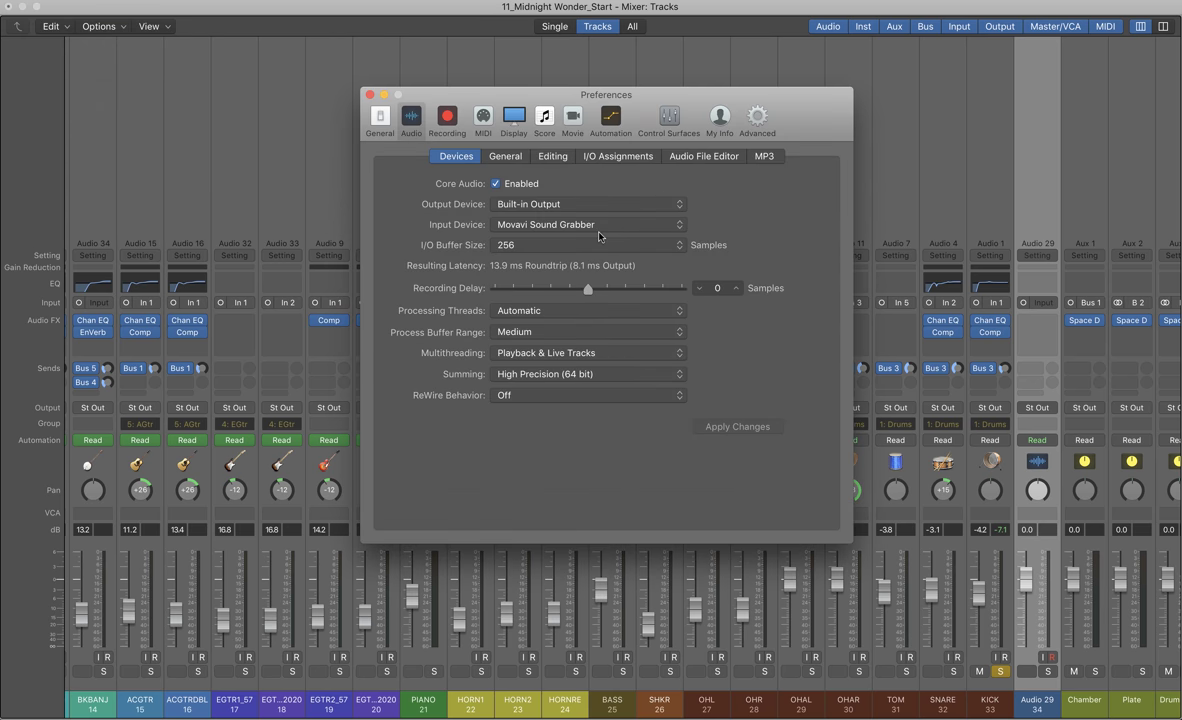
{"action": "left_click", "coordinate": [585, 208]}
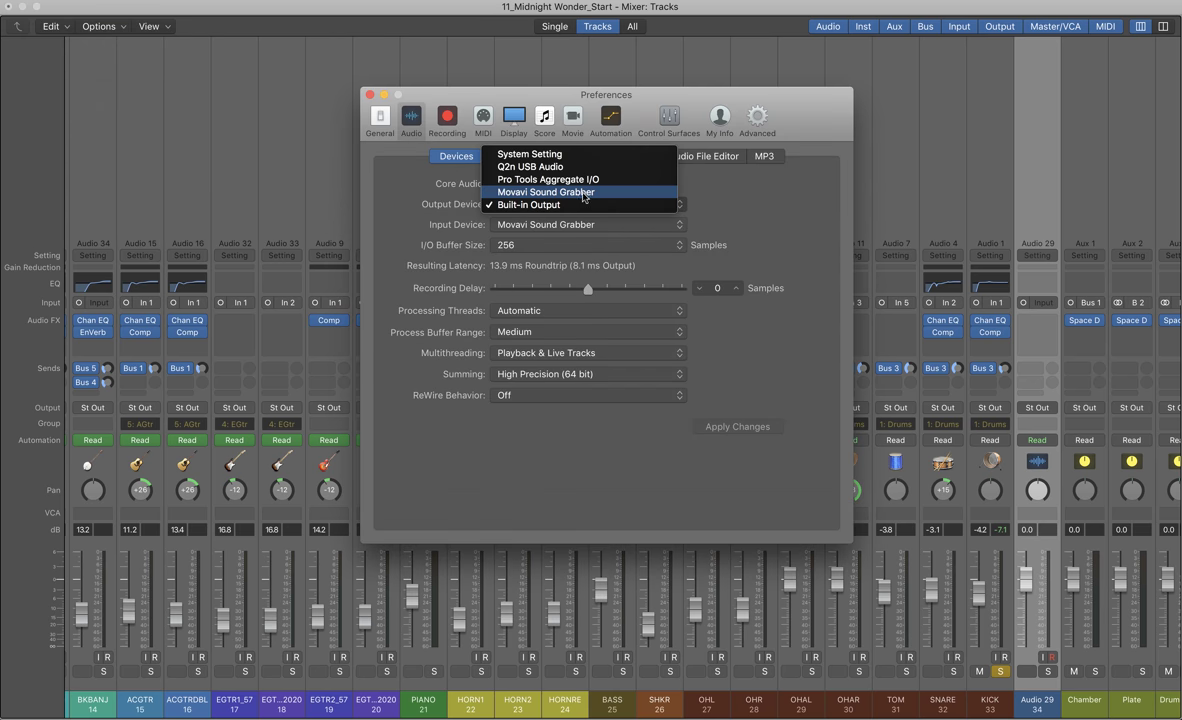
{"action": "left_click", "coordinate": [584, 193]}
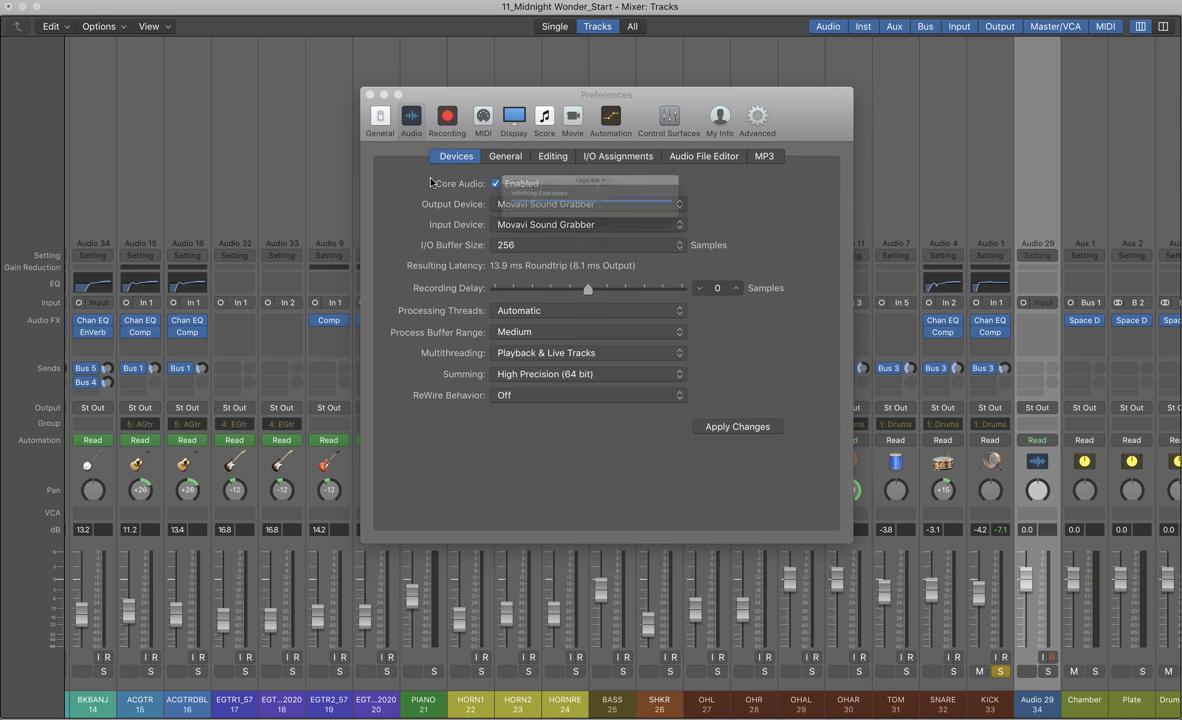
{"action": "left_click", "coordinate": [370, 94]}
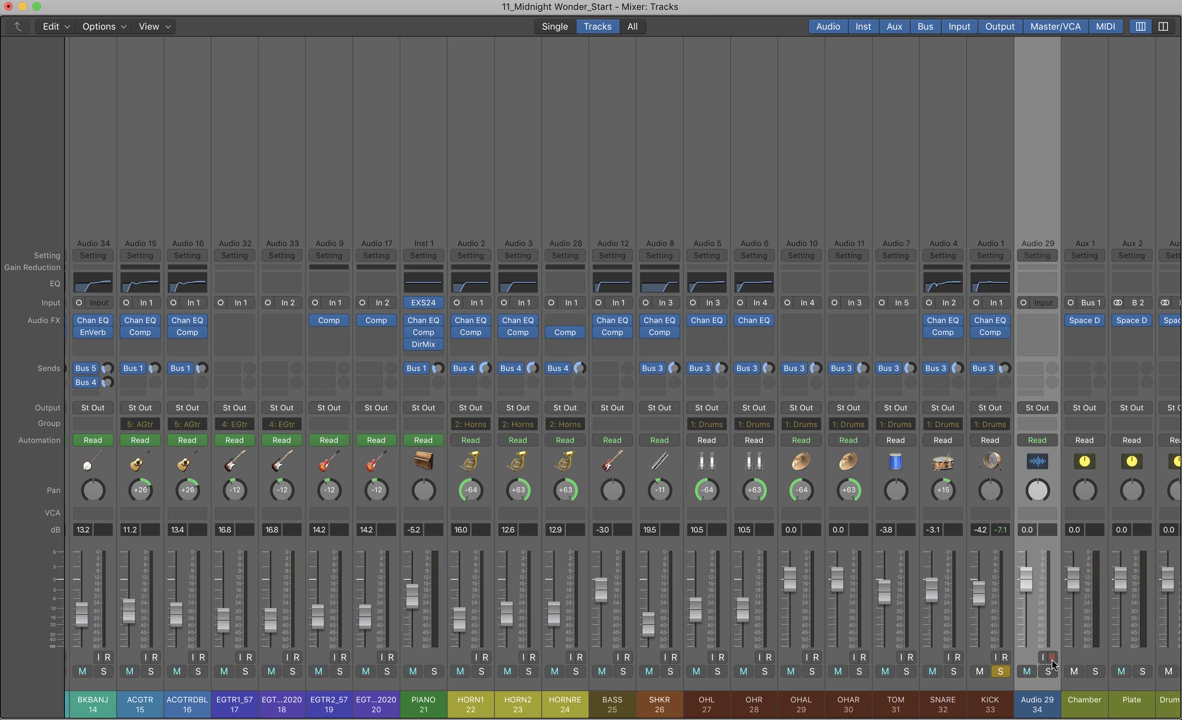
Step: Insert a mono Utility Test Oscillator into Audio 29's first Audio FX slot
{"action": "left_click", "coordinate": [1034, 327]}
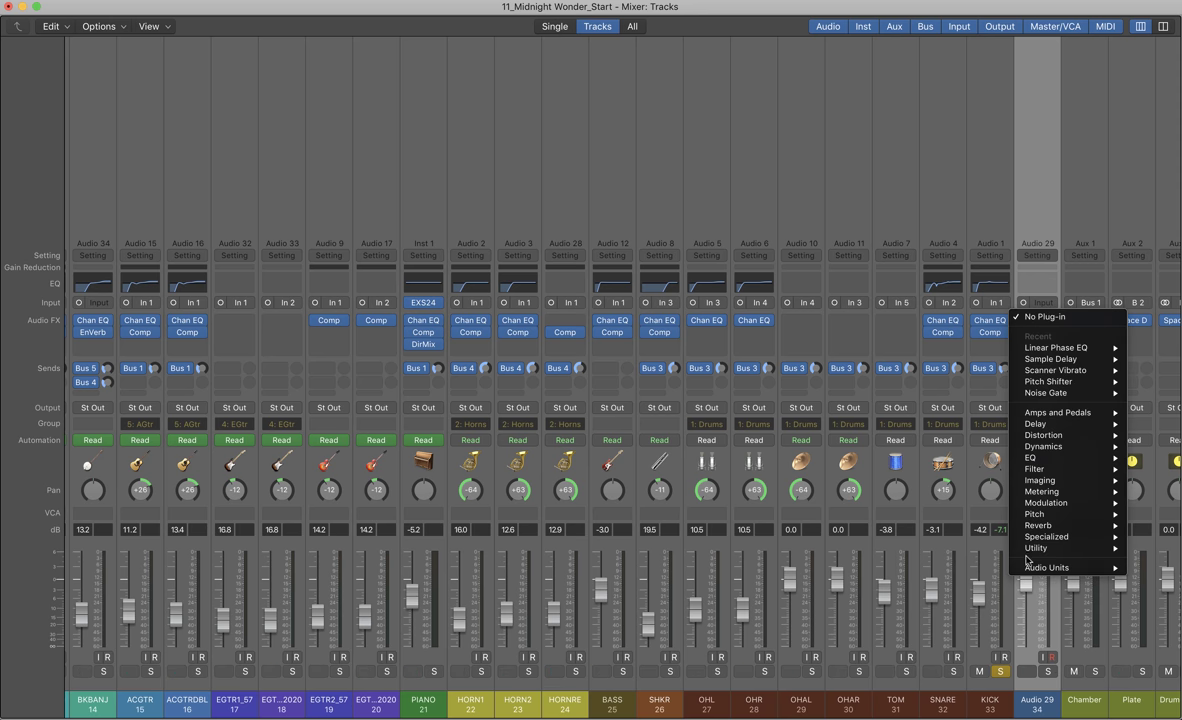
{"action": "mouse_move", "coordinate": [1026, 553]}
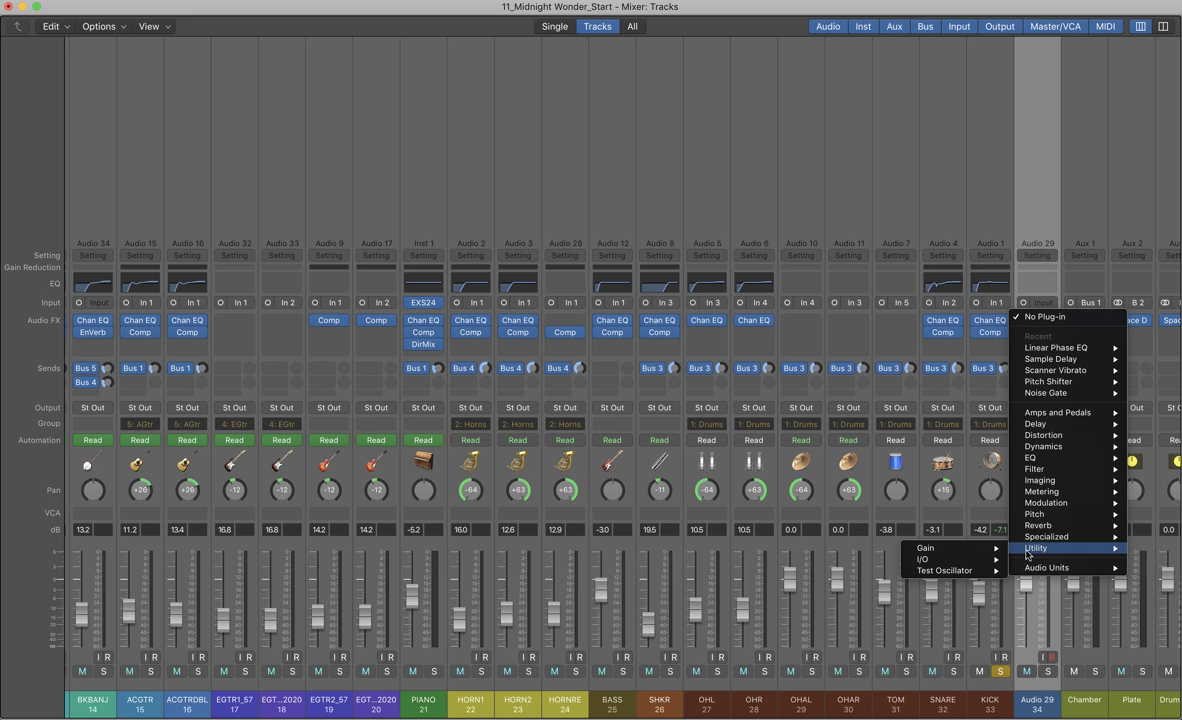
{"action": "mouse_move", "coordinate": [940, 570]}
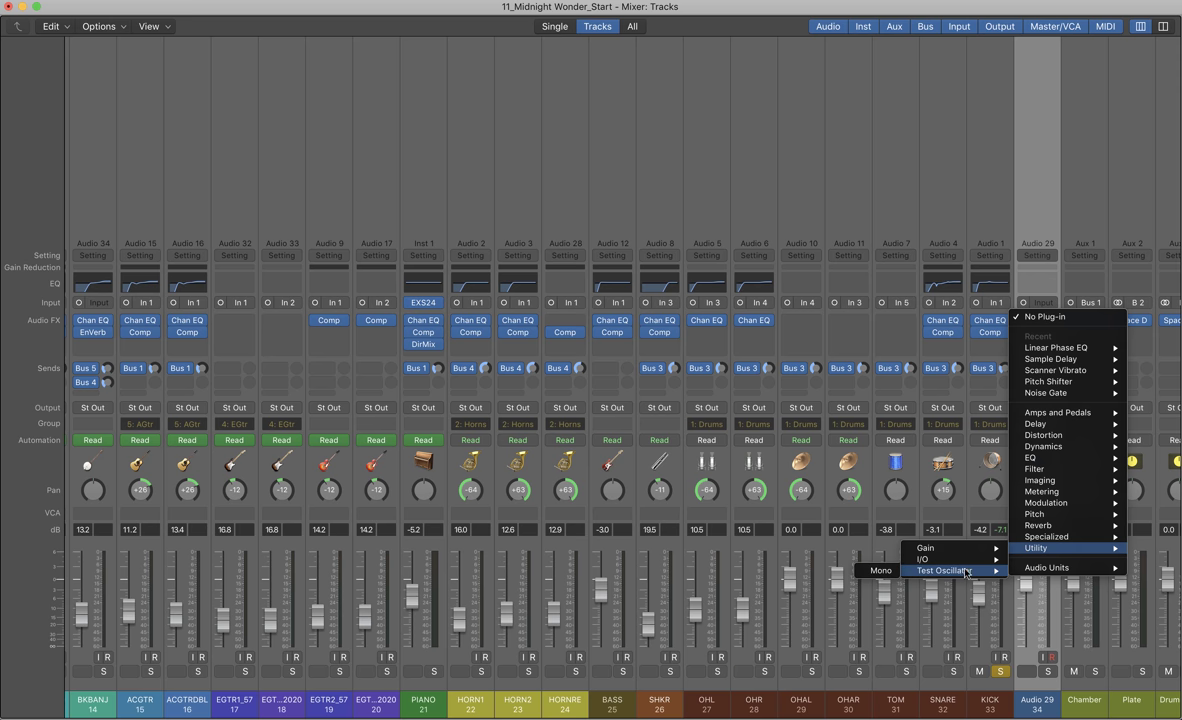
{"action": "left_click", "coordinate": [881, 572]}
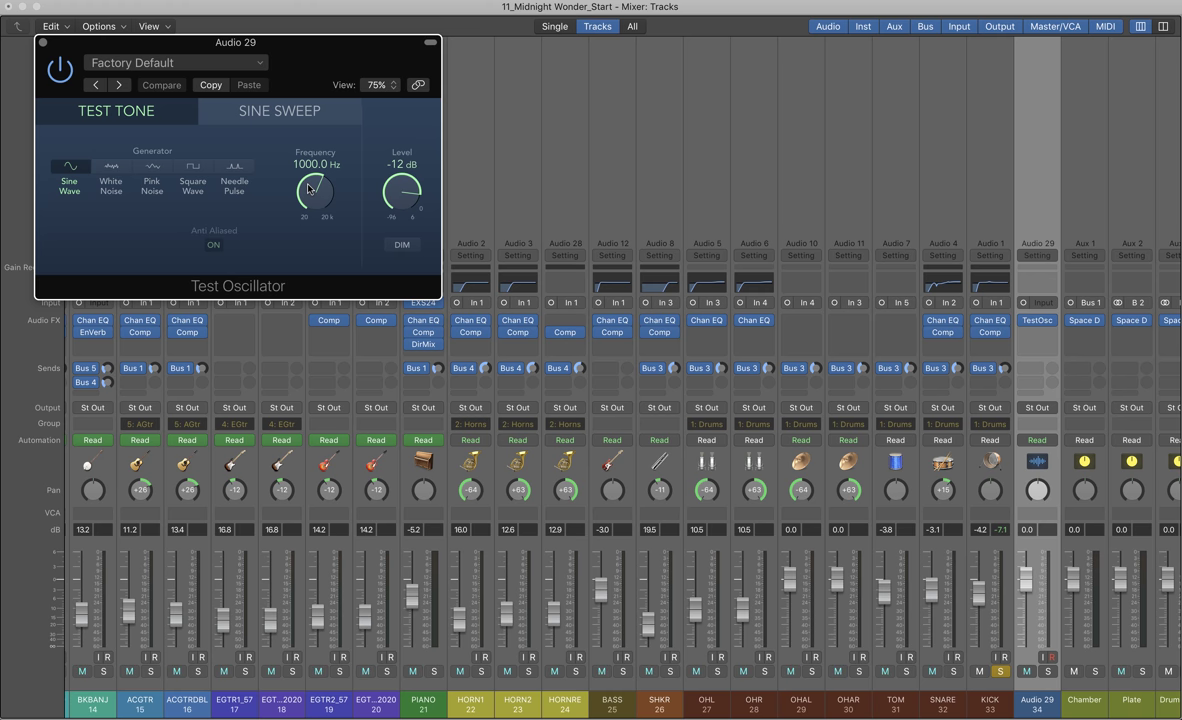
Step: Insert a mono Dynamics Noise Gate after the Test Oscillator on Audio 29
{"action": "left_click", "coordinate": [1038, 333]}
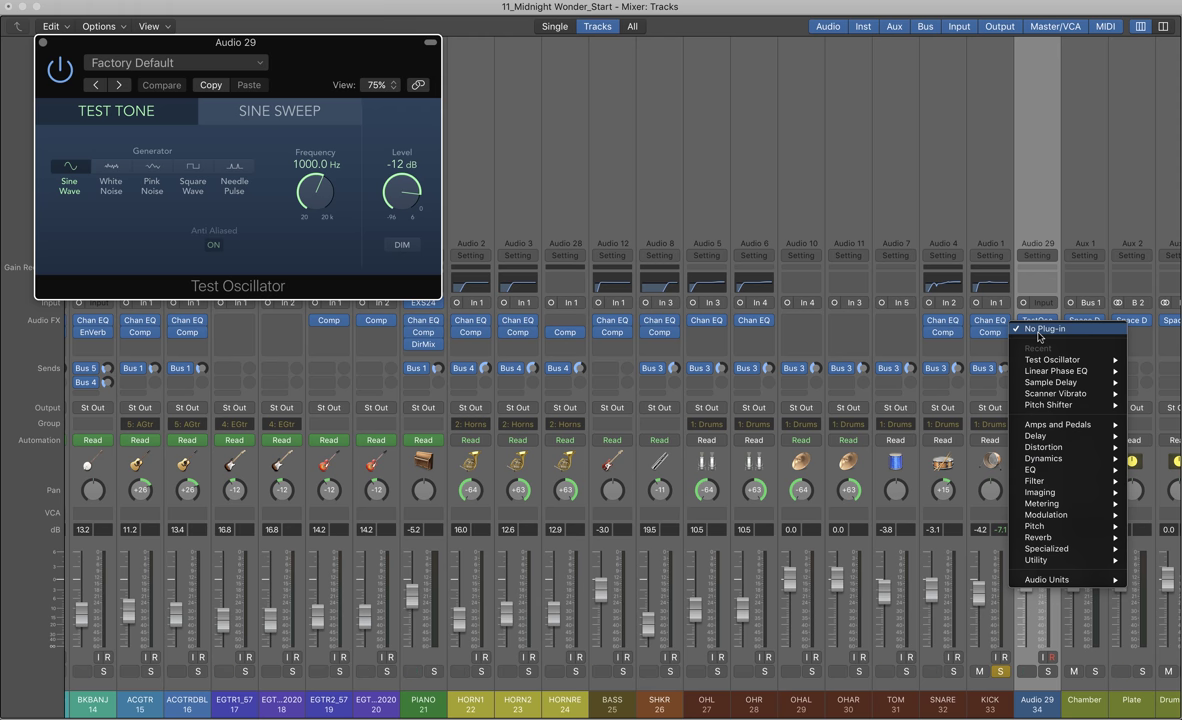
{"action": "mouse_move", "coordinate": [1038, 459]}
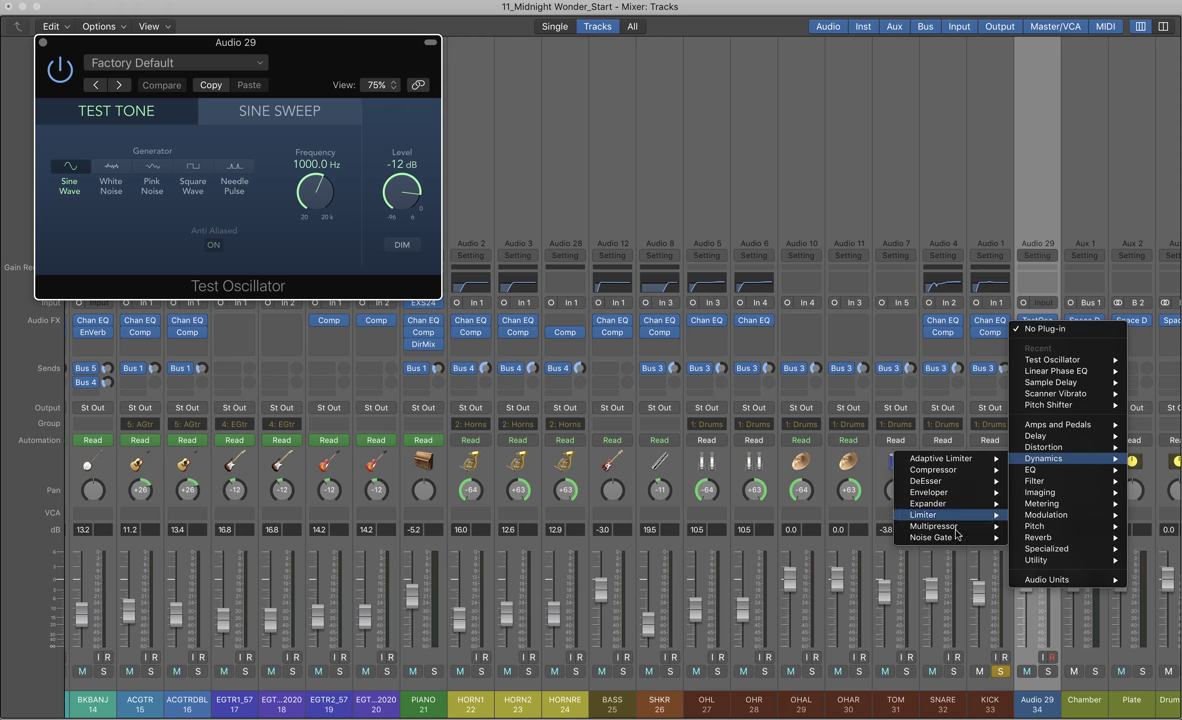
{"action": "mouse_move", "coordinate": [953, 541]}
{"action": "left_click", "coordinate": [874, 539]}
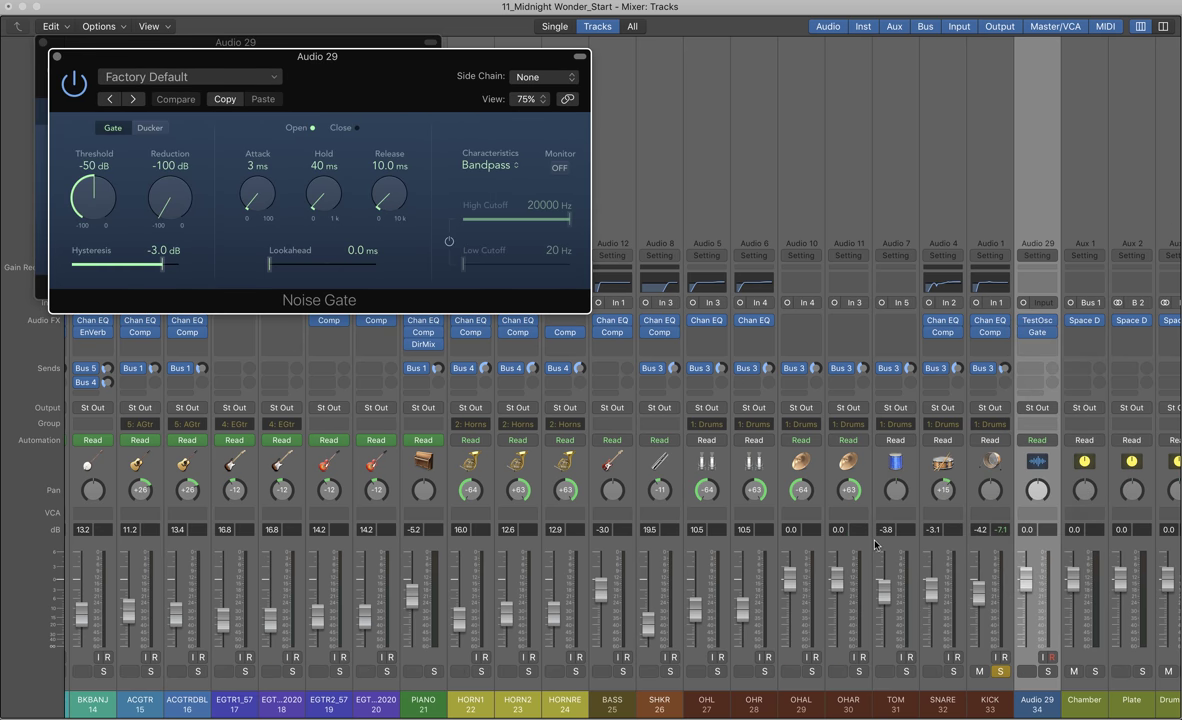
{"action": "left_click_drag", "start_coordinate": [406, 63], "coordinate": [398, 297]}
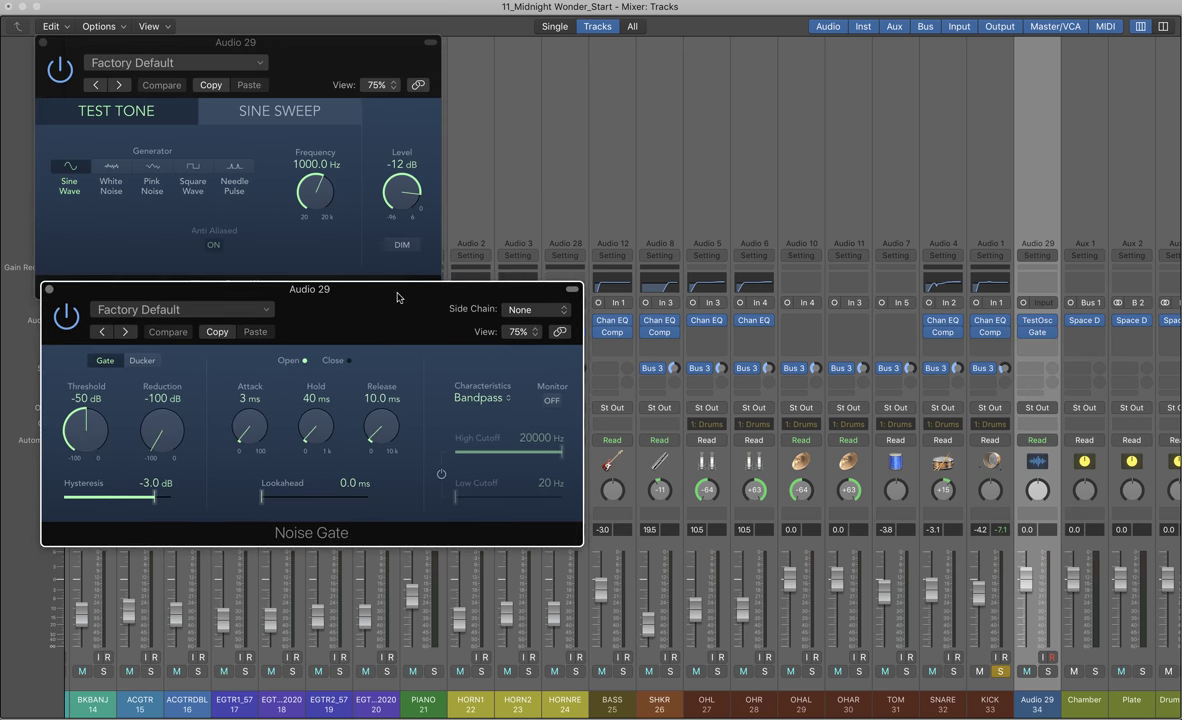
Step: Set the Noise Gate side chain to Audio 1 (KICK) and lower Audio 29's fader
{"action": "left_click", "coordinate": [548, 315]}
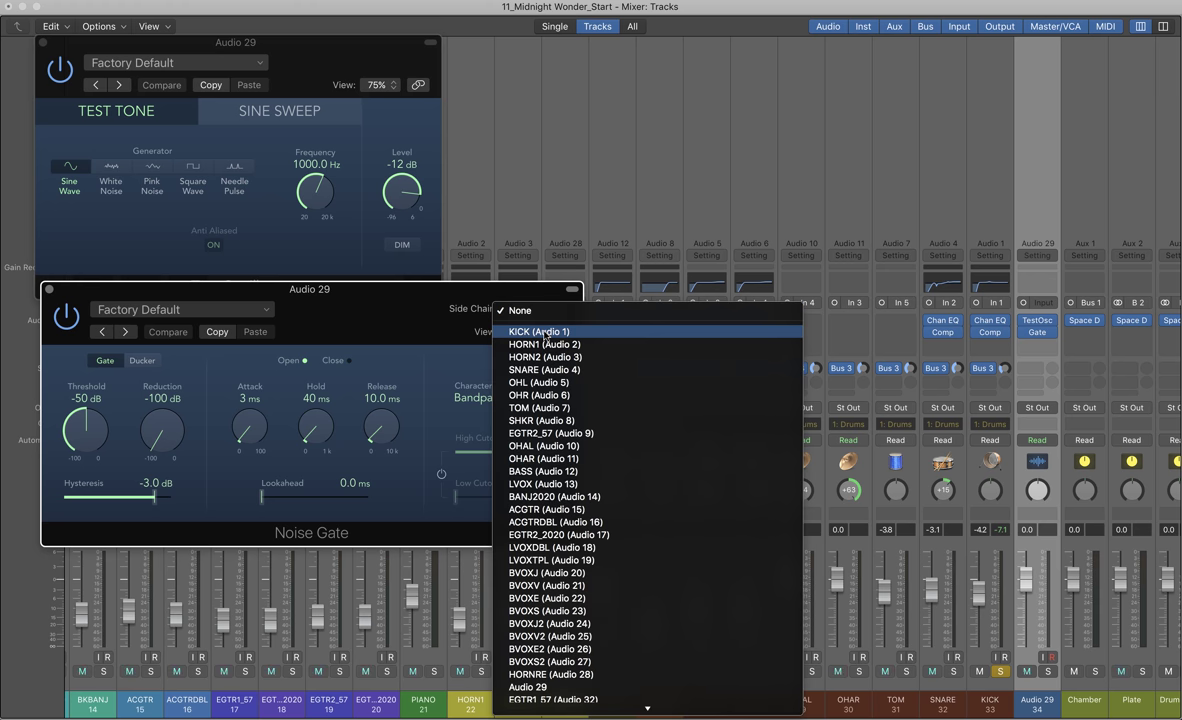
{"action": "left_click", "coordinate": [545, 331]}
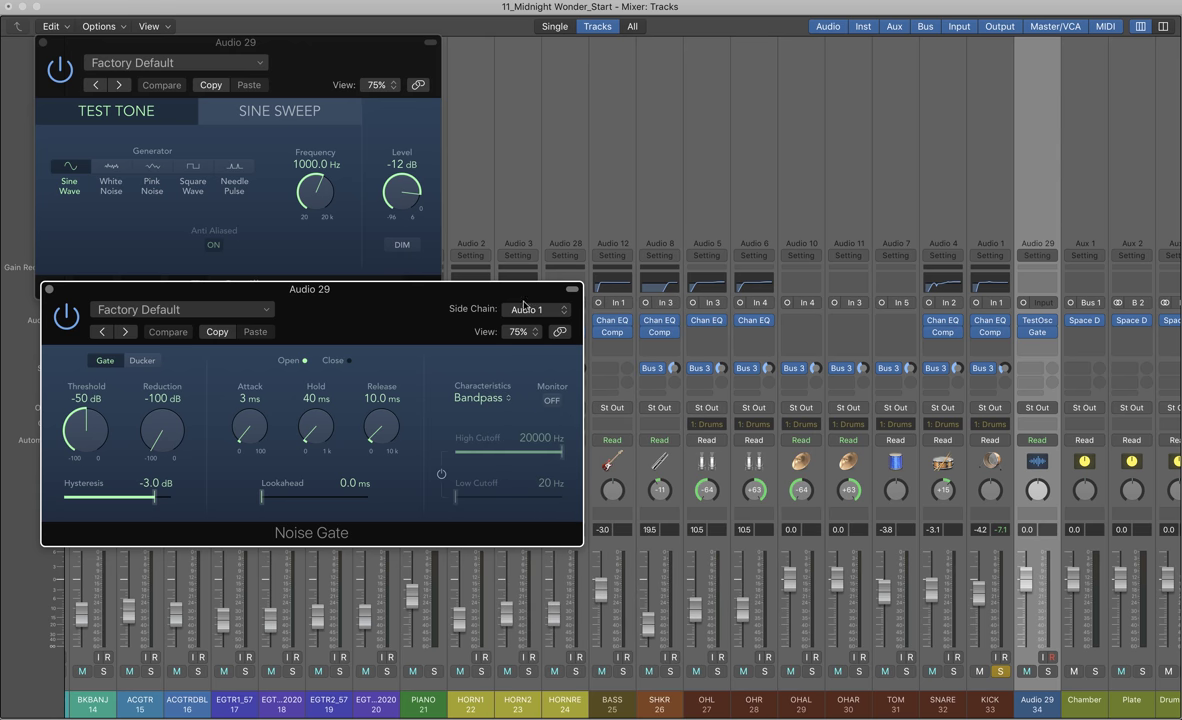
{"action": "left_click_drag", "start_coordinate": [518, 297], "coordinate": [841, 133]}
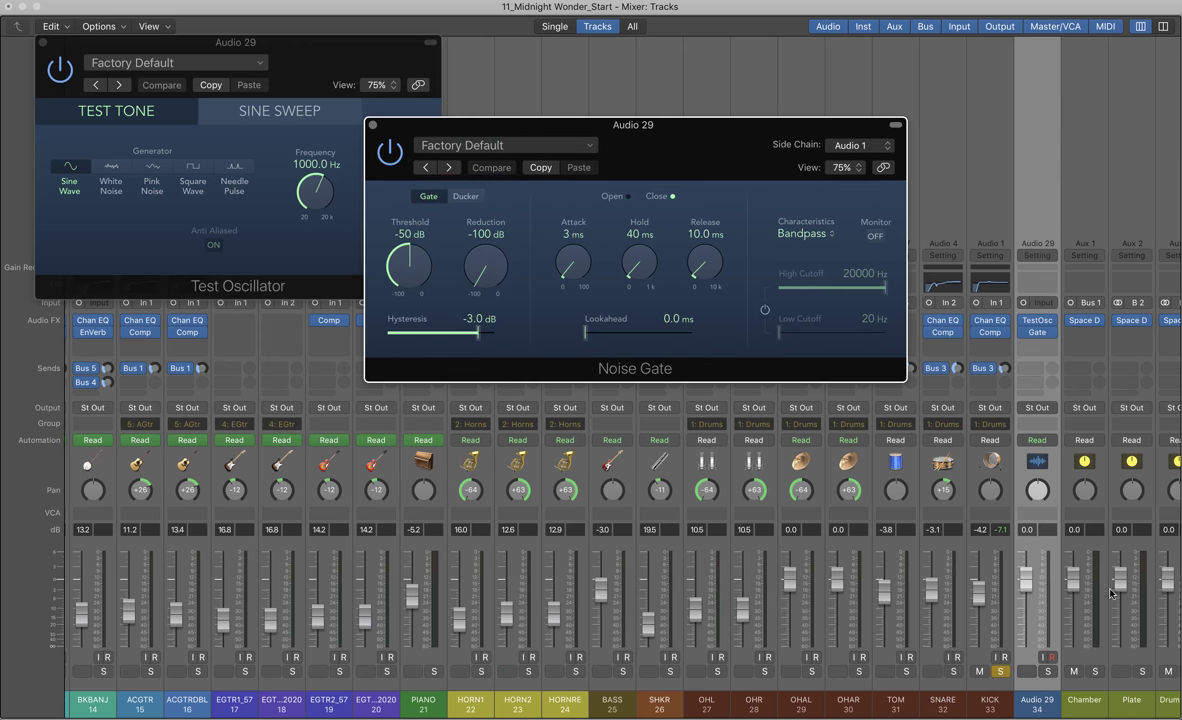
{"action": "left_click_drag", "start_coordinate": [1043, 579], "coordinate": [1043, 602]}
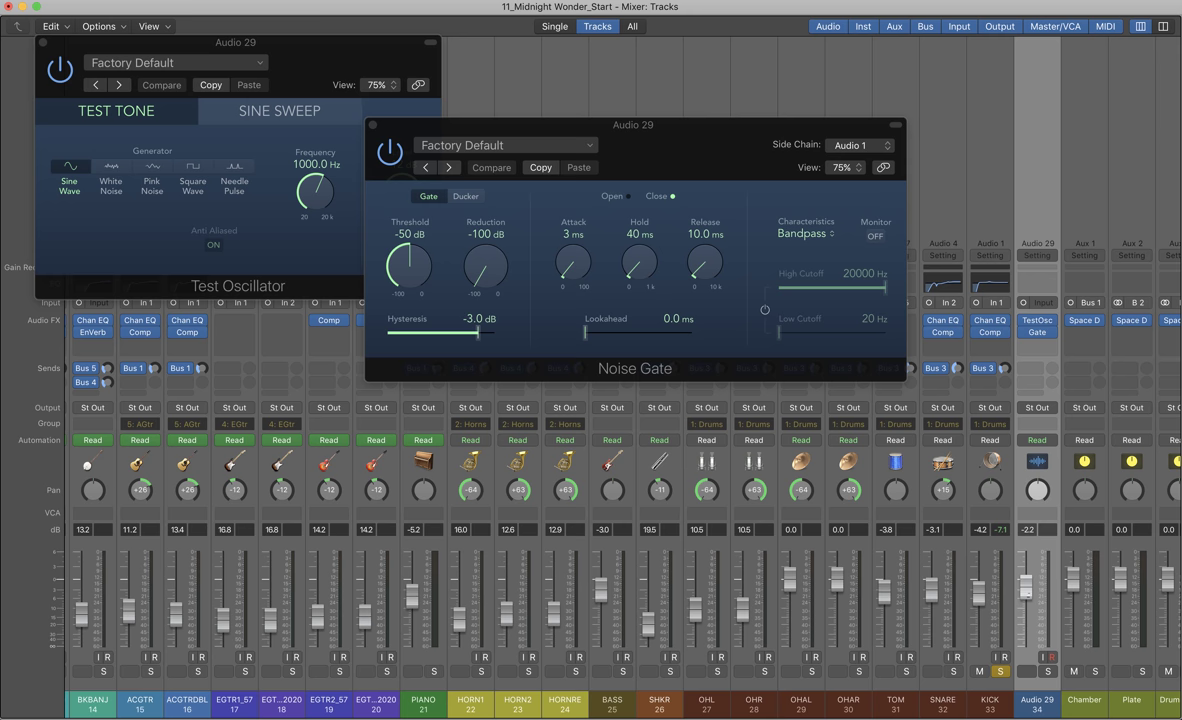
Step: Solo Audio 29, lower its fader, and turn the Test Oscillator frequency down to 50 Hz
{"action": "left_click", "coordinate": [1048, 671]}
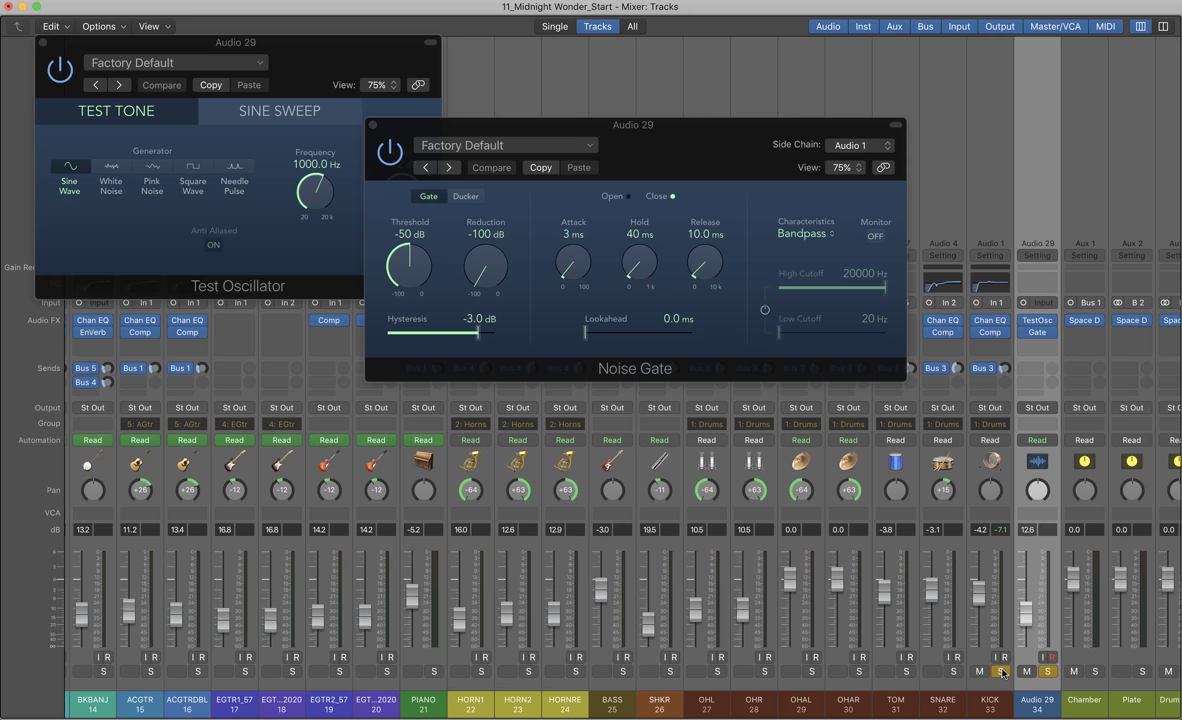
{"action": "left_click", "coordinate": [422, 191]}
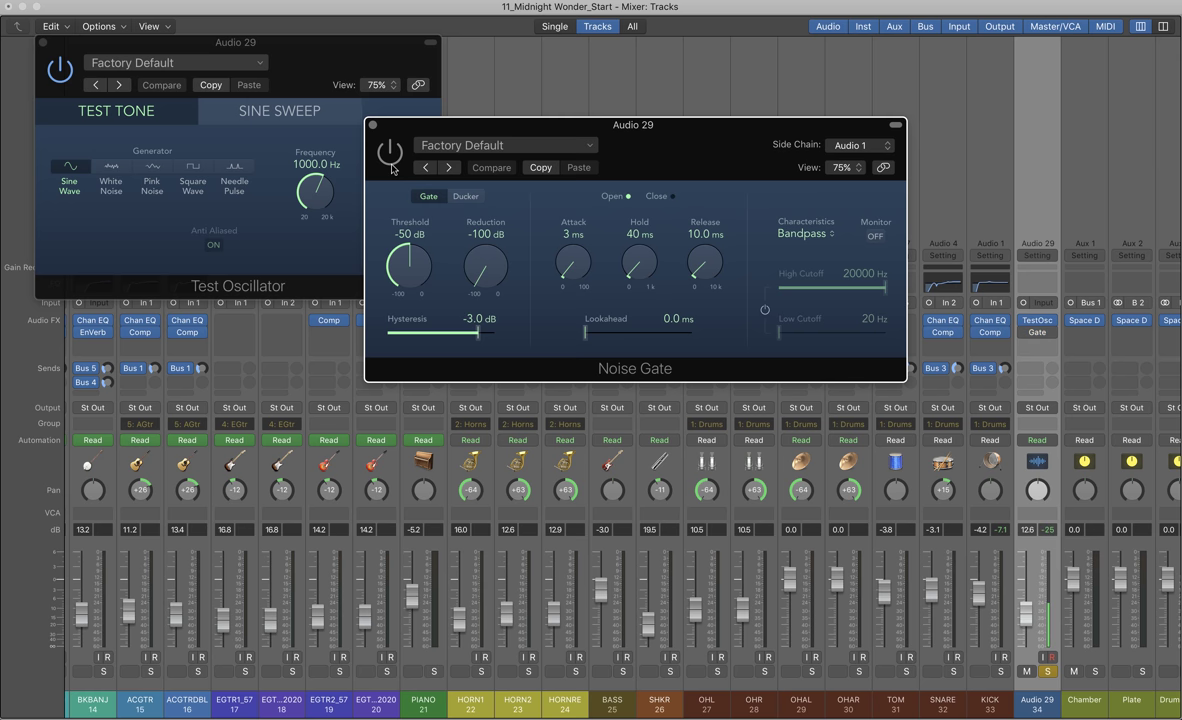
{"action": "left_click_drag", "start_coordinate": [1026, 612], "coordinate": [1026, 628]}
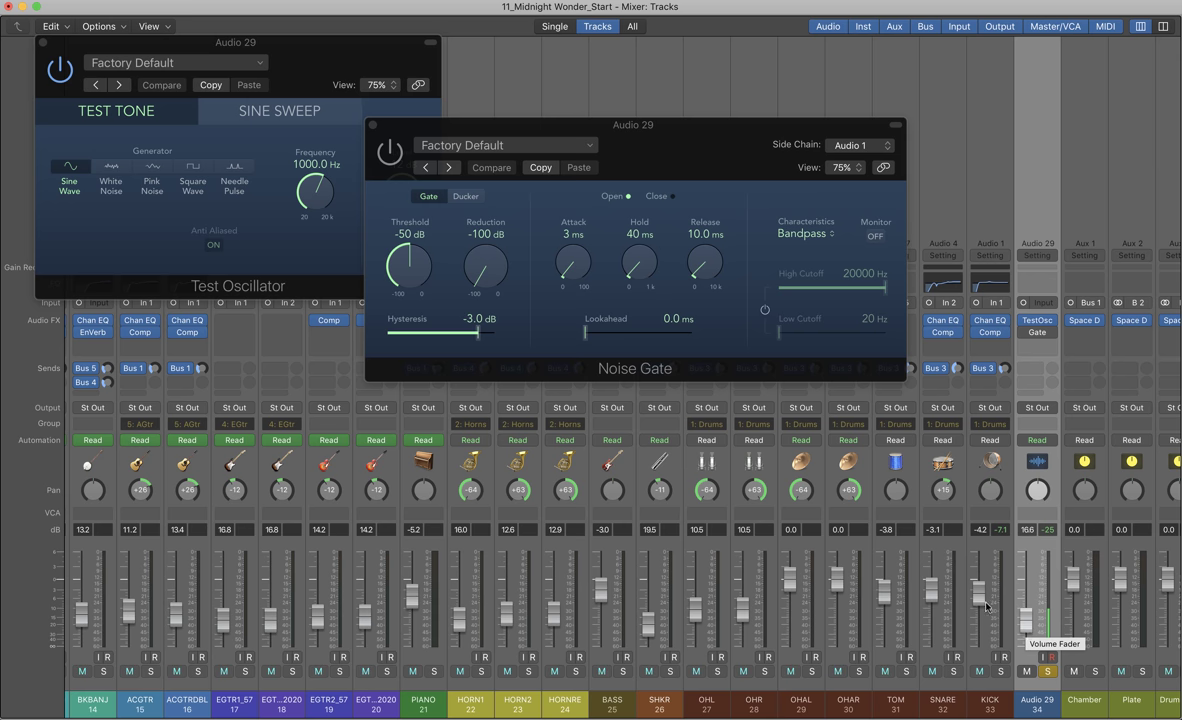
{"action": "left_click_drag", "start_coordinate": [318, 192], "coordinate": [312, 290]}
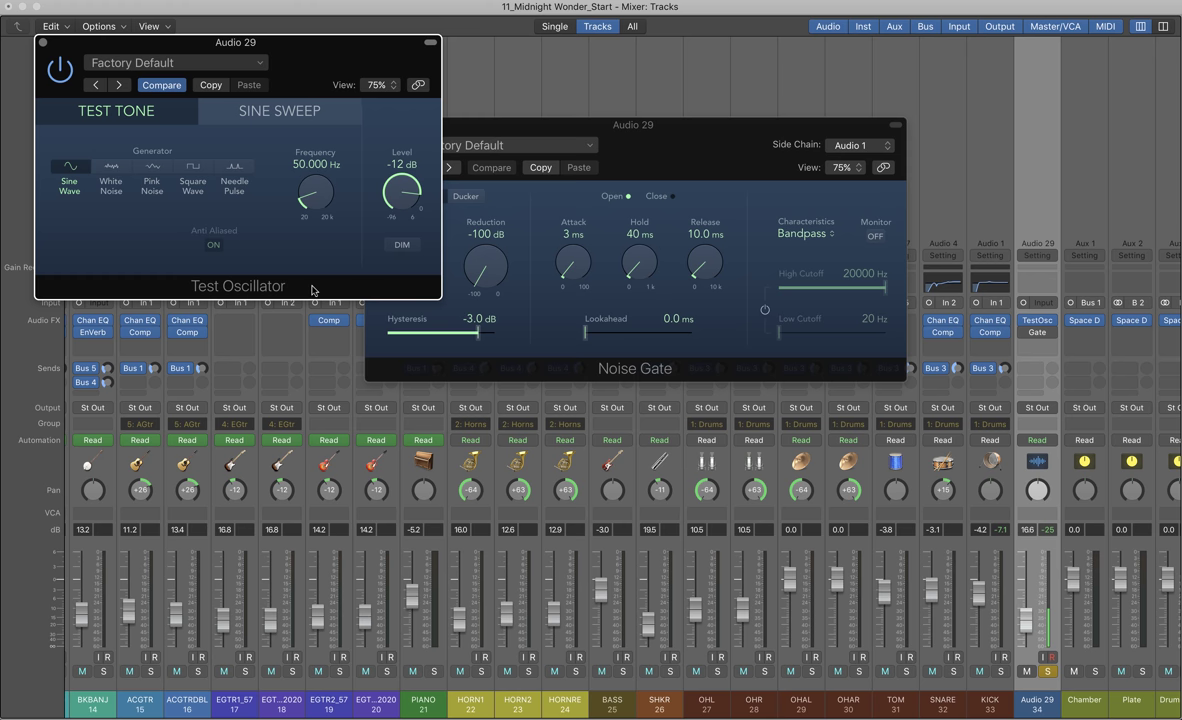
Step: Solo KICK alongside Audio 29, pull the KICK fader to -∞, and set Audio 29 to -2.7 dB
{"action": "left_click_drag", "start_coordinate": [634, 130], "coordinate": [698, 90]}
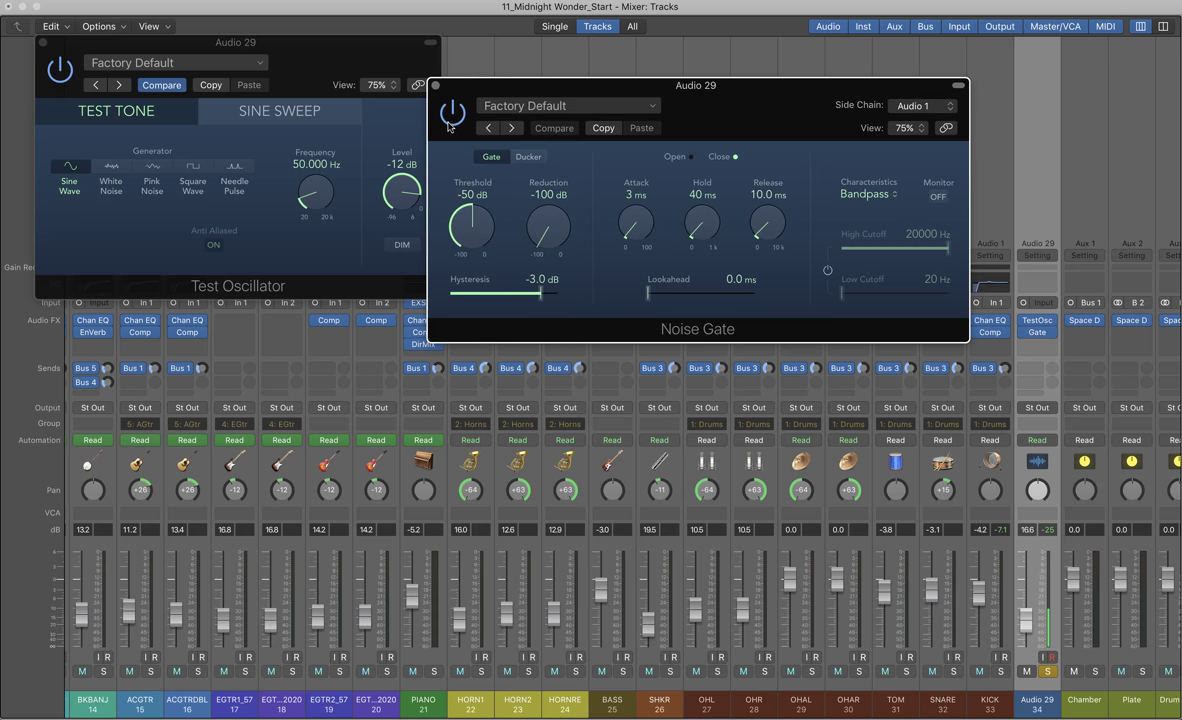
{"action": "left_click", "coordinate": [340, 62]}
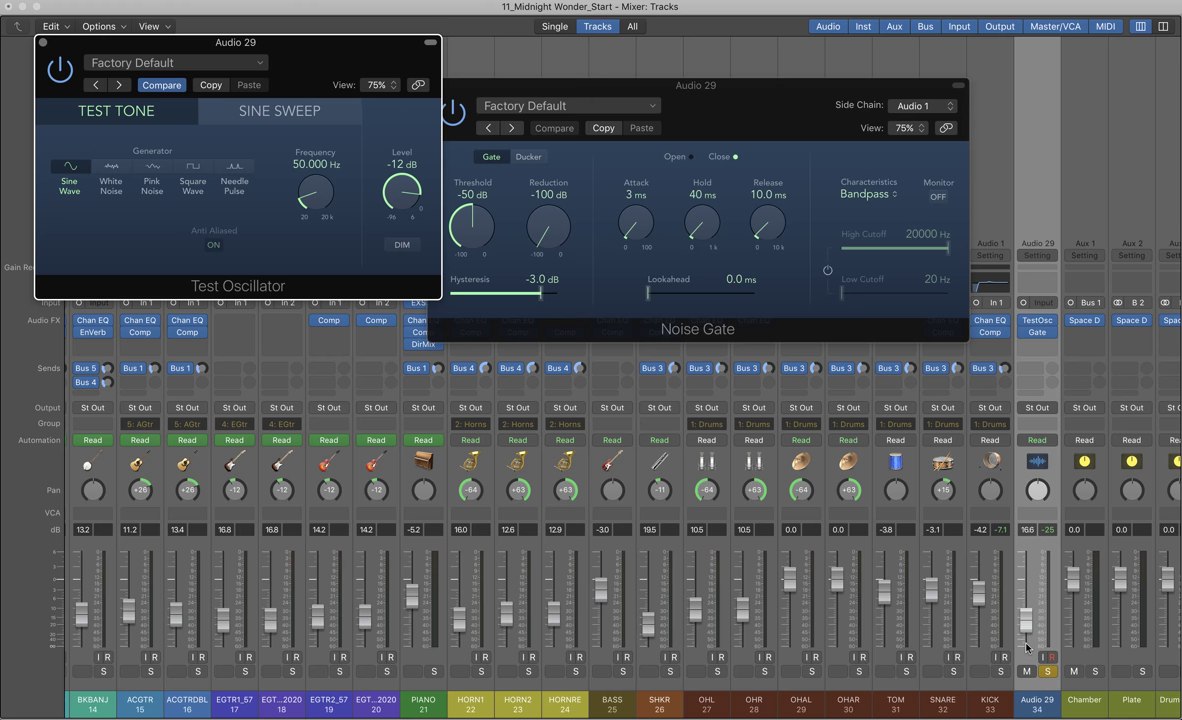
{"action": "left_click", "coordinate": [1000, 672]}
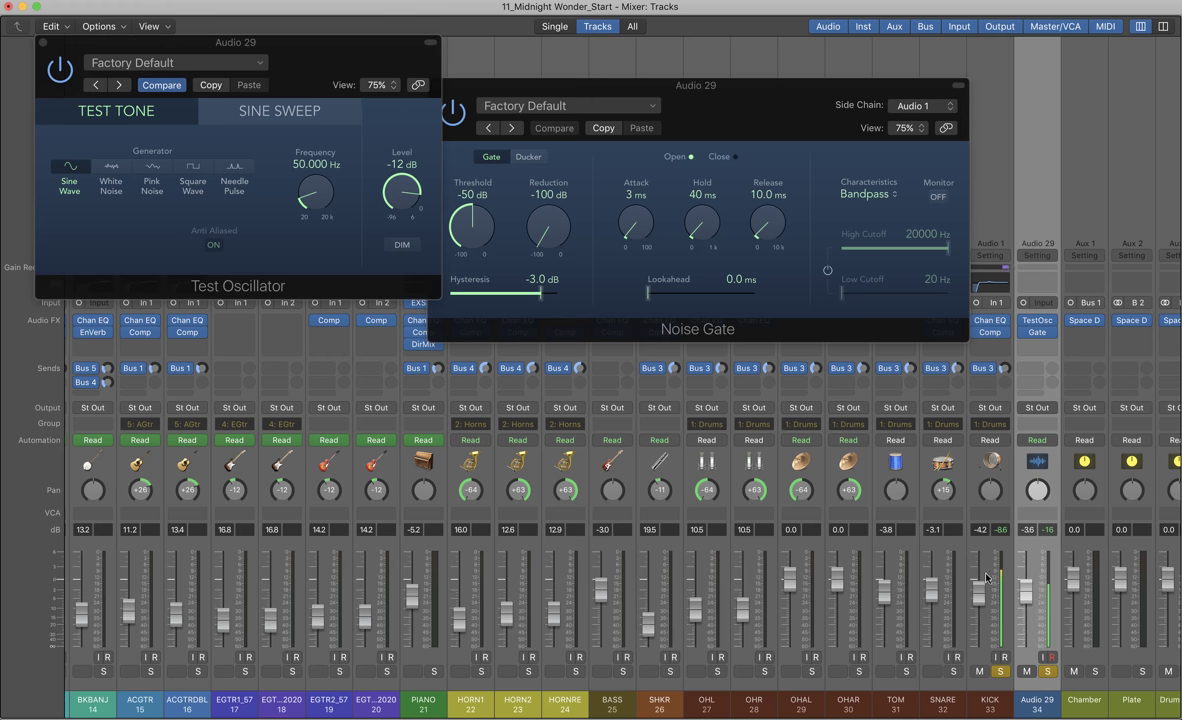
{"action": "left_click_drag", "start_coordinate": [978, 590], "coordinate": [978, 645]}
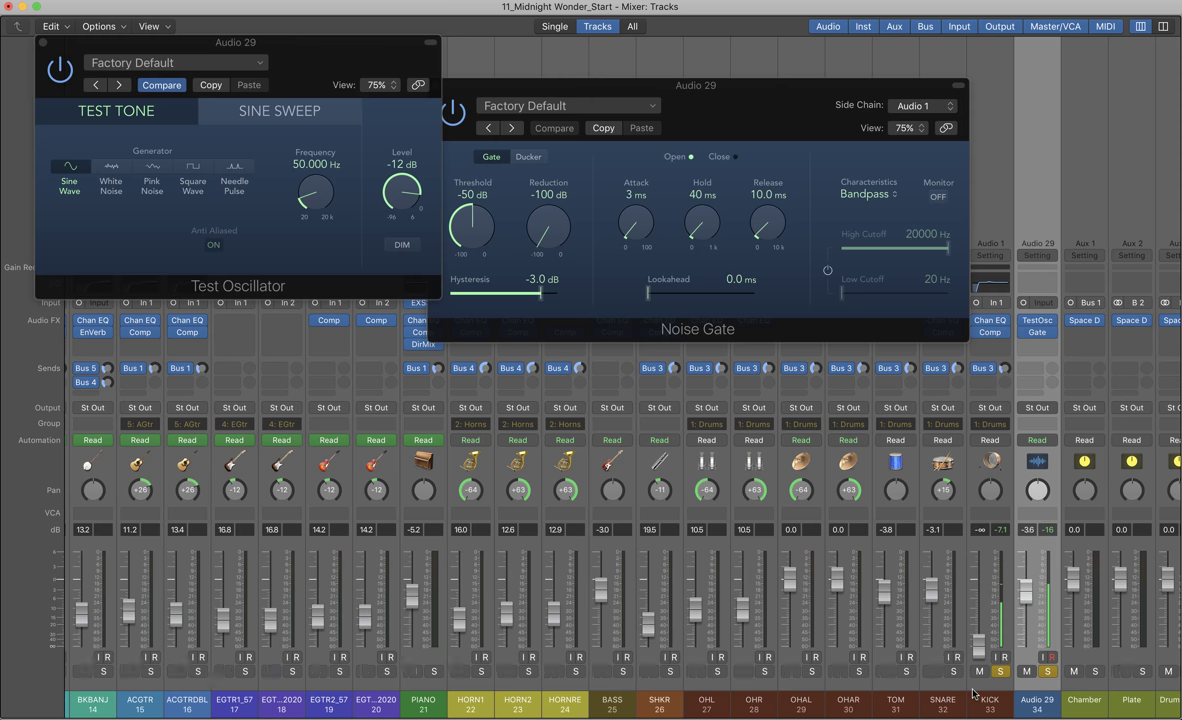
{"action": "left_click_drag", "start_coordinate": [1025, 598], "coordinate": [1025, 594]}
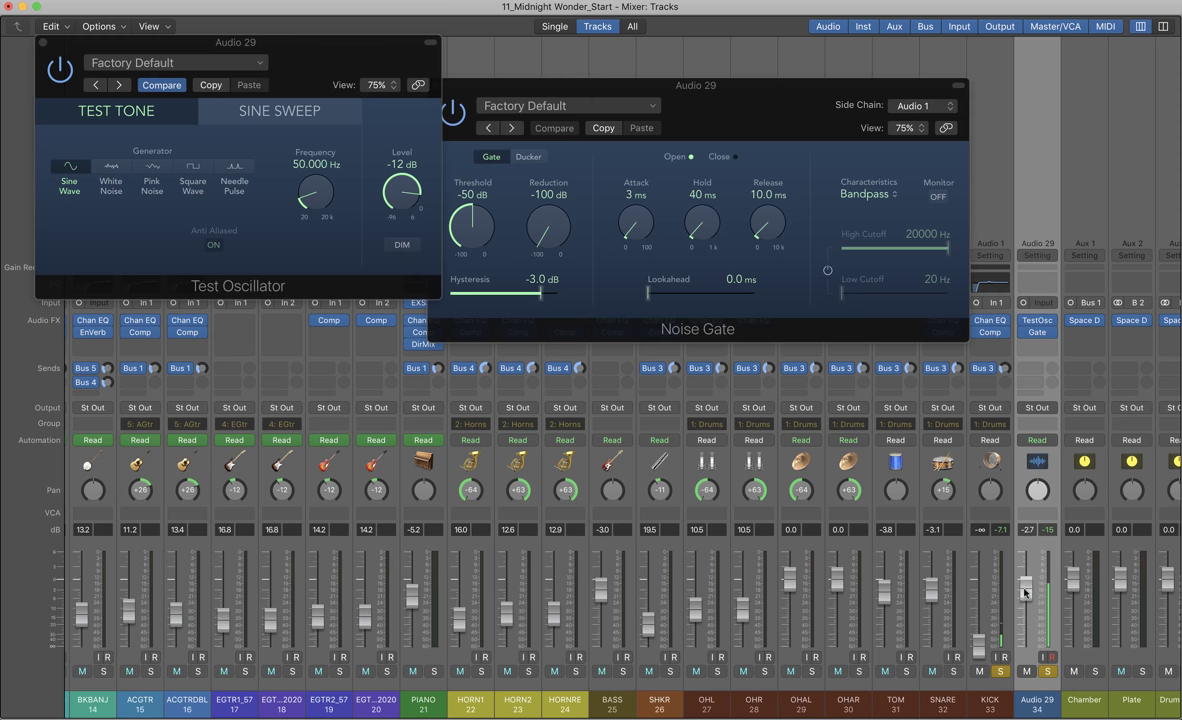
{"action": "left_click_drag", "start_coordinate": [799, 100], "coordinate": [827, 62]}
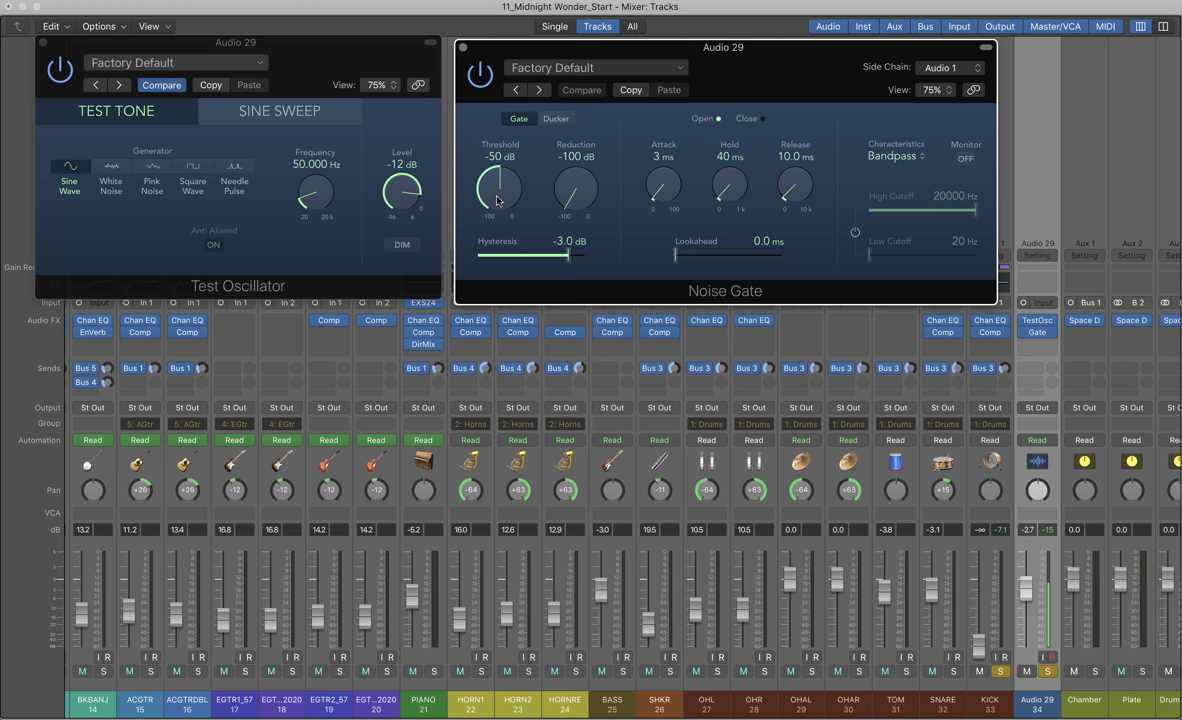
Step: Raise the Noise Gate threshold to -13 dB and lift the KICK fader to about -54 dB
{"action": "left_click_drag", "start_coordinate": [497, 200], "coordinate": [488, 121]}
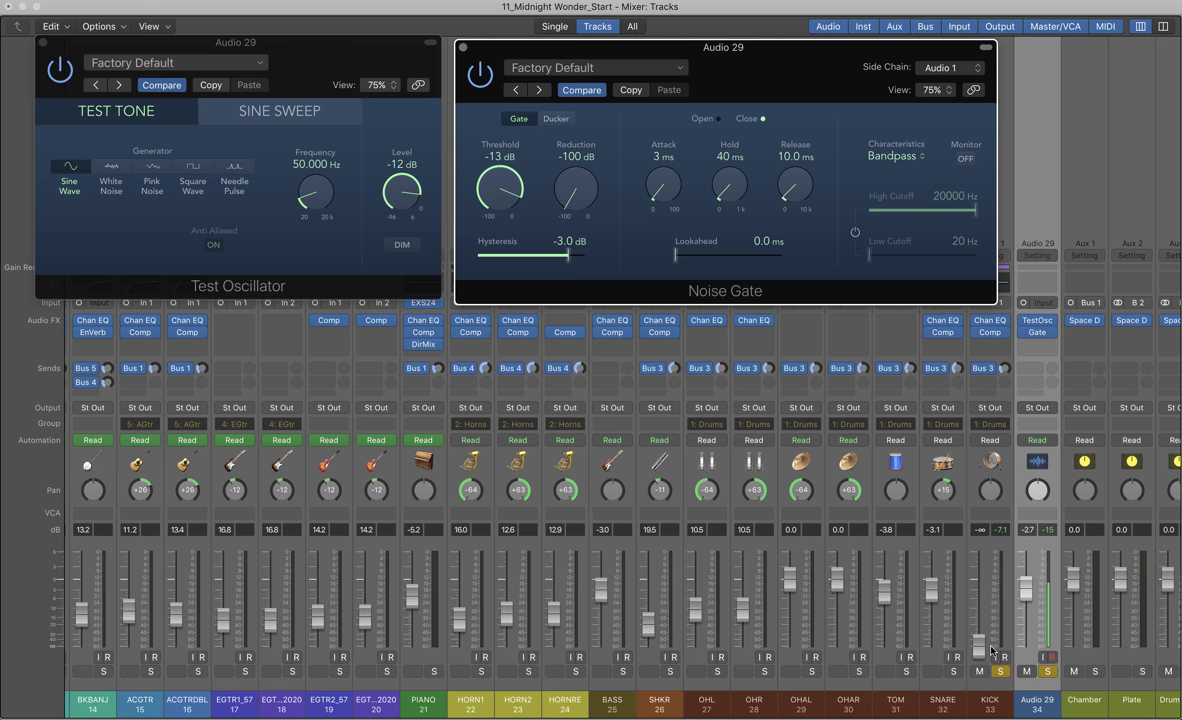
{"action": "mouse_move", "coordinate": [978, 645]}
{"action": "left_mouse_down"}
{"action": "mouse_move", "coordinate": [979, 588]}
{"action": "mouse_move", "coordinate": [979, 640]}
{"action": "left_mouse_up"}
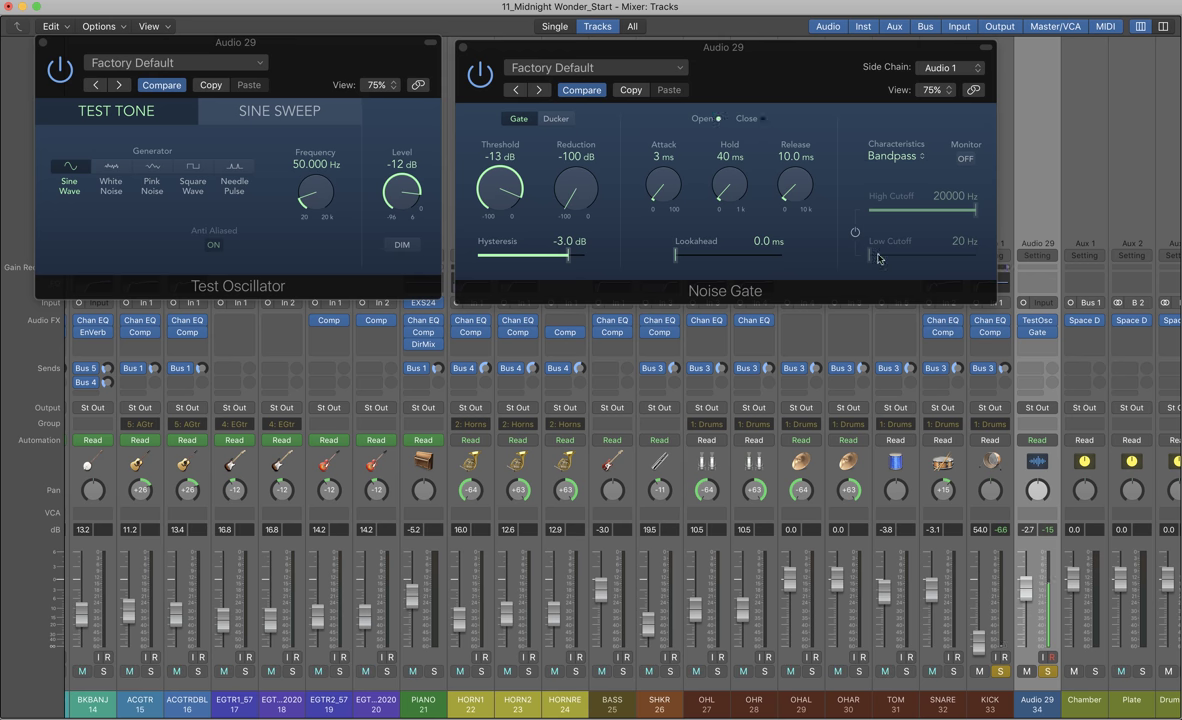
Step: Enable the gate's side-chain filter, drop High Cutoff to 200 Hz, and A/B the oscillator bypass
{"action": "left_click", "coordinate": [967, 159]}
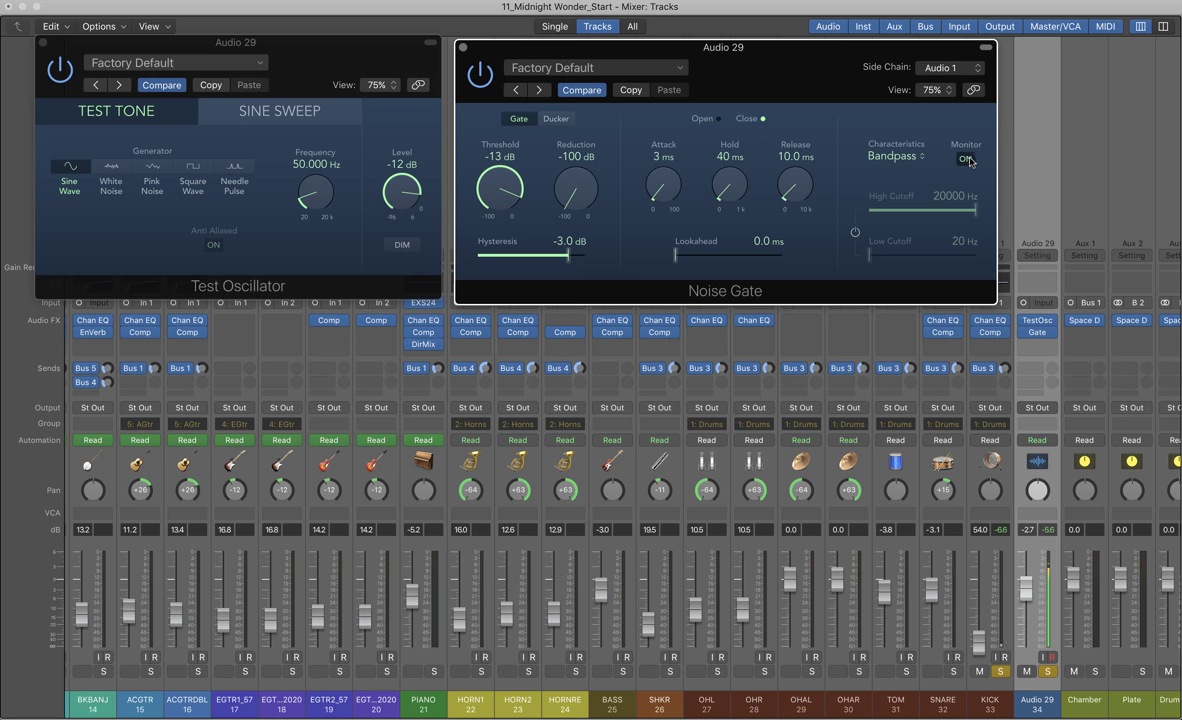
{"action": "left_click", "coordinate": [855, 233]}
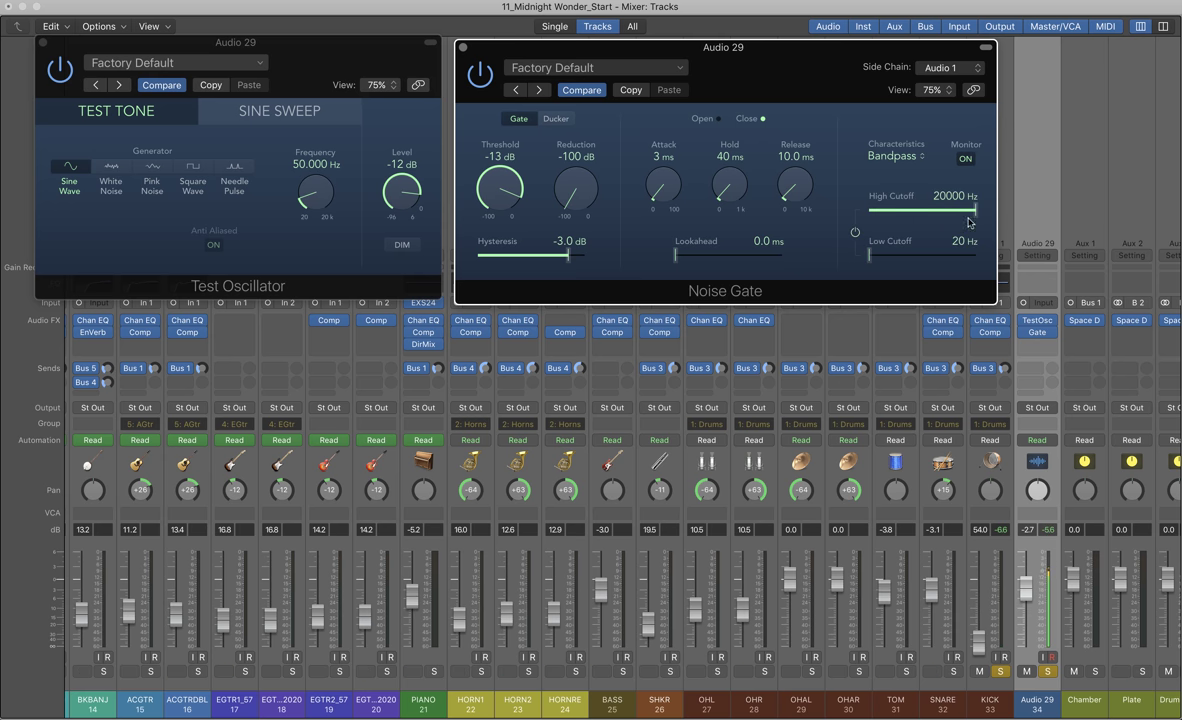
{"action": "left_click_drag", "start_coordinate": [968, 222], "coordinate": [871, 229]}
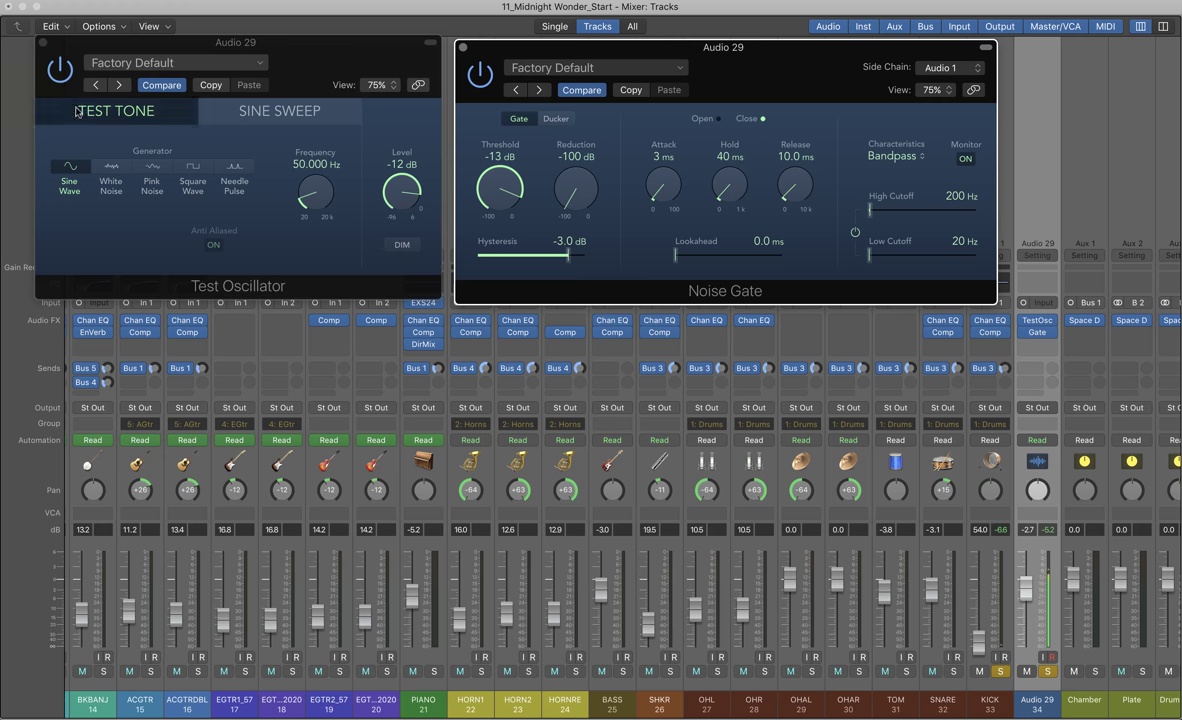
{"action": "left_click", "coordinate": [66, 76]}
{"action": "left_click", "coordinate": [67, 77]}
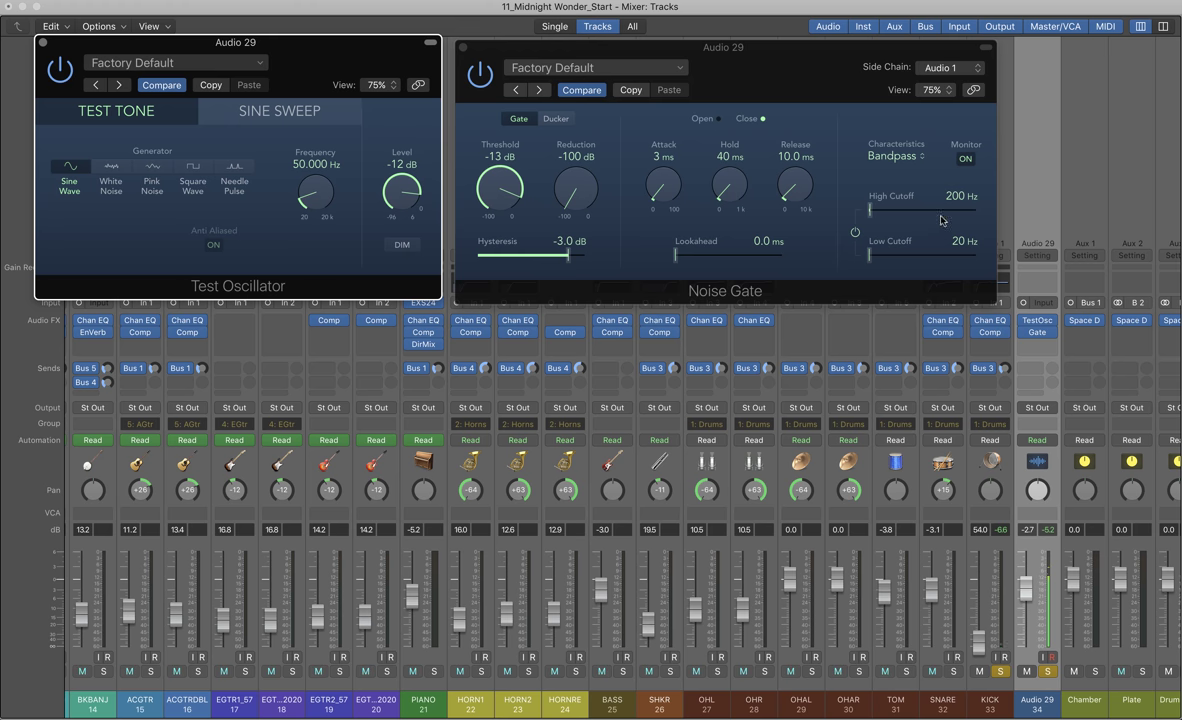
{"action": "left_click", "coordinate": [965, 159]}
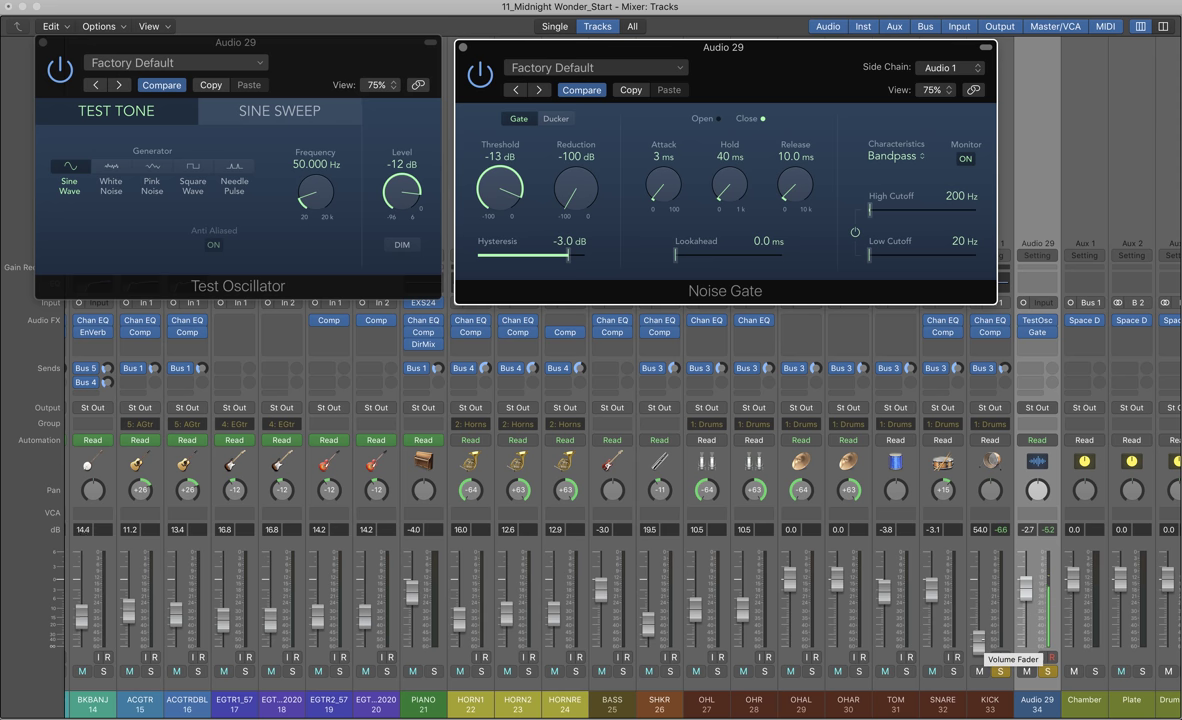
Step: Bring the KICK fader back up and compare KICK against Audio 29 by alternating their solos
{"action": "left_click", "coordinate": [1025, 645]}
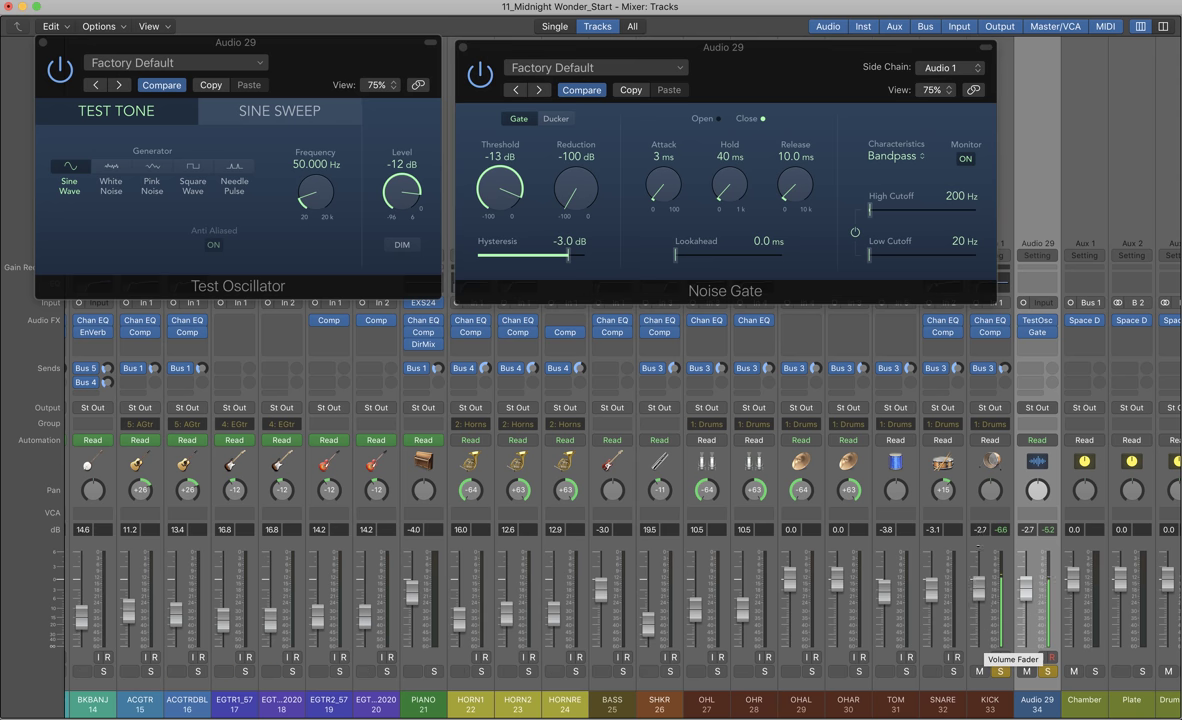
{"action": "left_click", "coordinate": [1048, 672]}
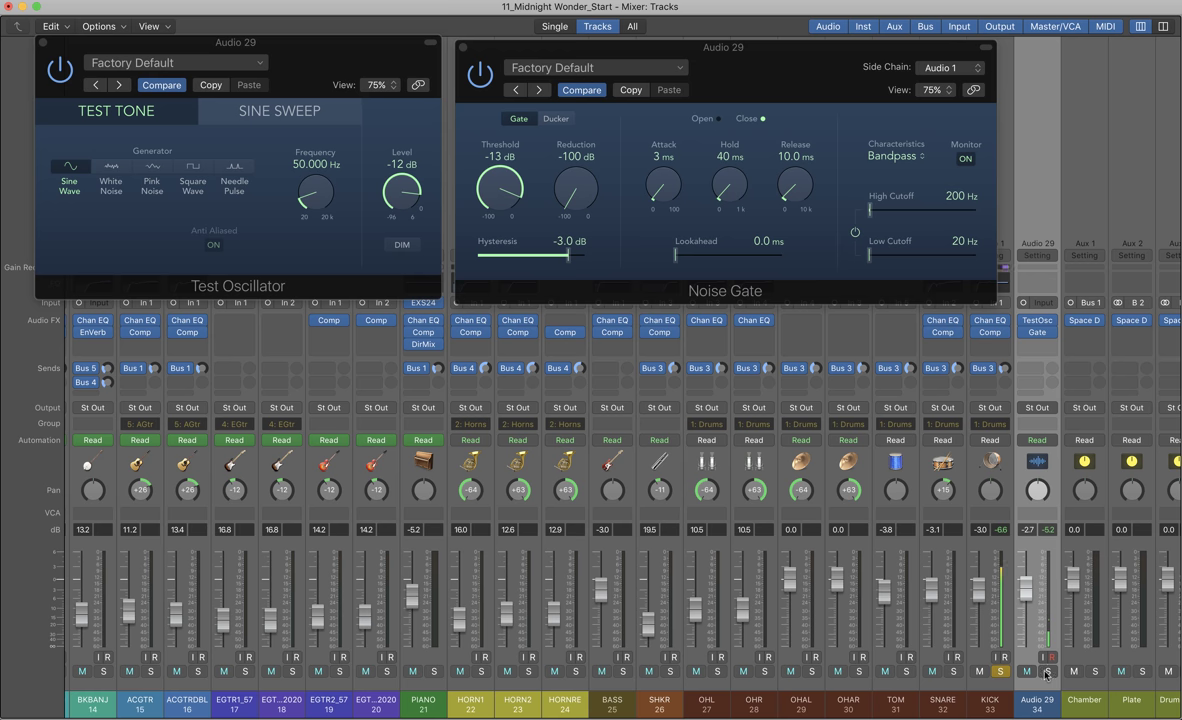
{"action": "left_click", "coordinate": [1047, 672]}
{"action": "left_click", "coordinate": [998, 673]}
{"action": "left_click", "coordinate": [1048, 672]}
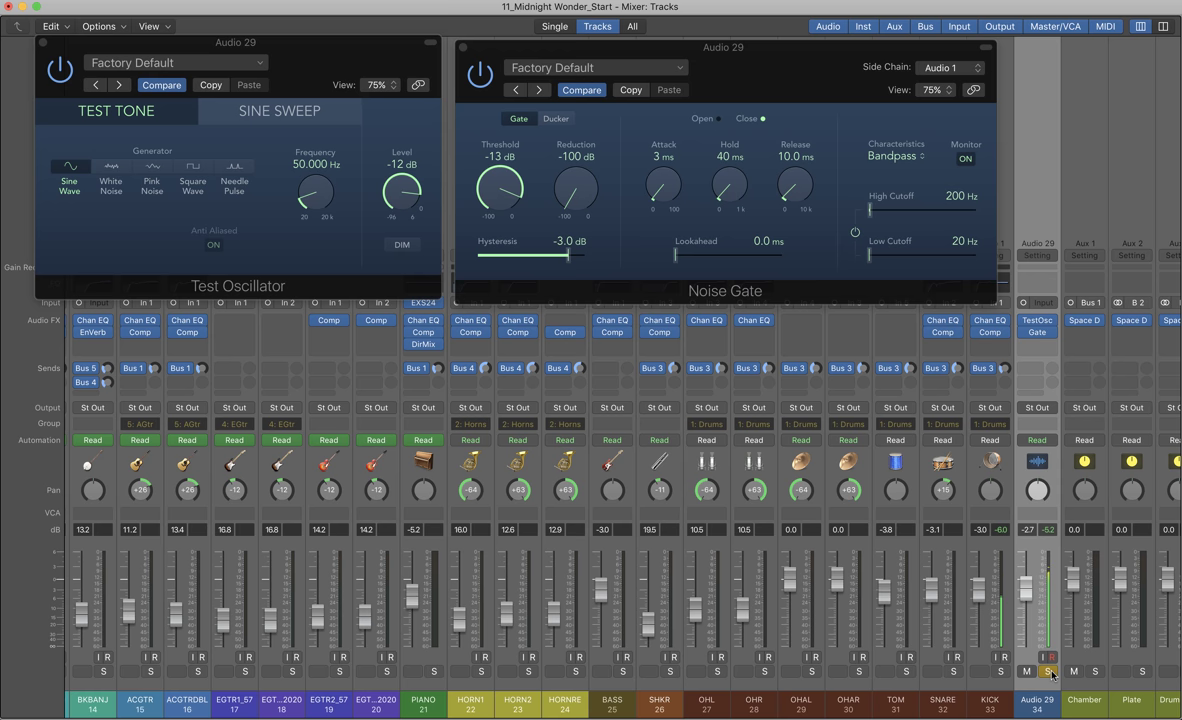
{"action": "left_click", "coordinate": [1001, 672]}
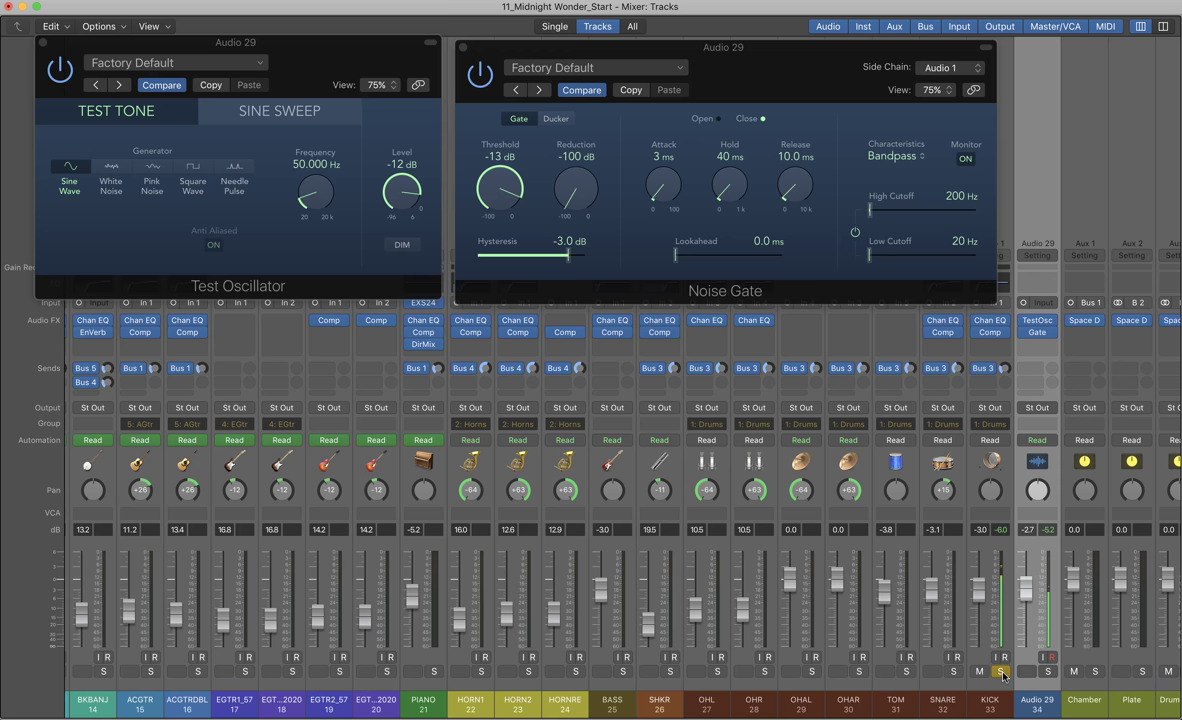
{"action": "left_click", "coordinate": [1048, 673]}
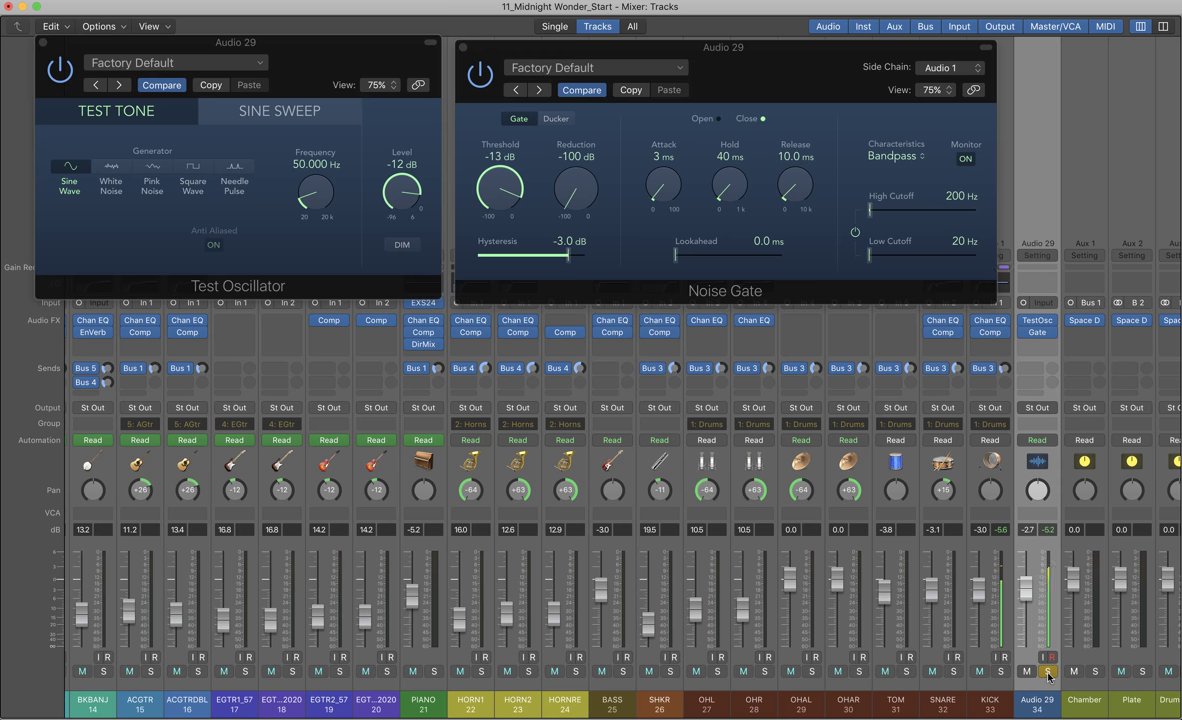
{"action": "left_click", "coordinate": [1001, 672]}
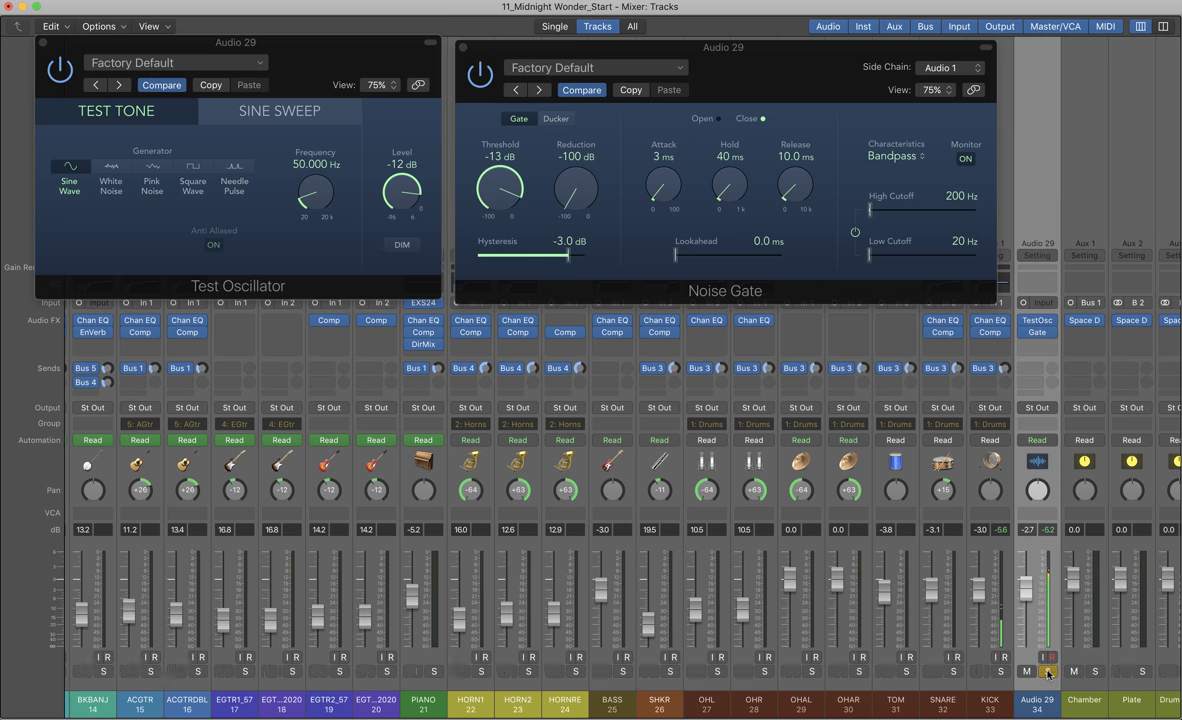
{"action": "left_click", "coordinate": [1048, 672]}
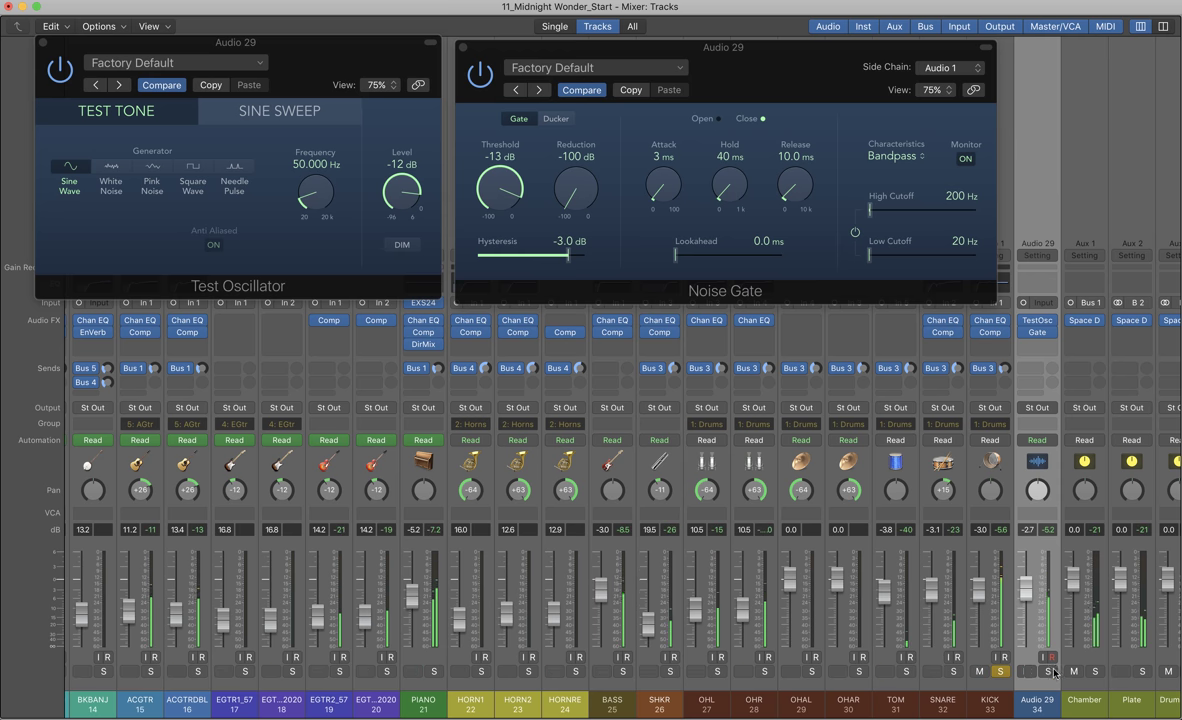
Step: Trim Audio 29 to -2.9 dB and leave KICK and Audio 29 soloed together
{"action": "left_click_drag", "start_coordinate": [1030, 588], "coordinate": [1028, 592]}
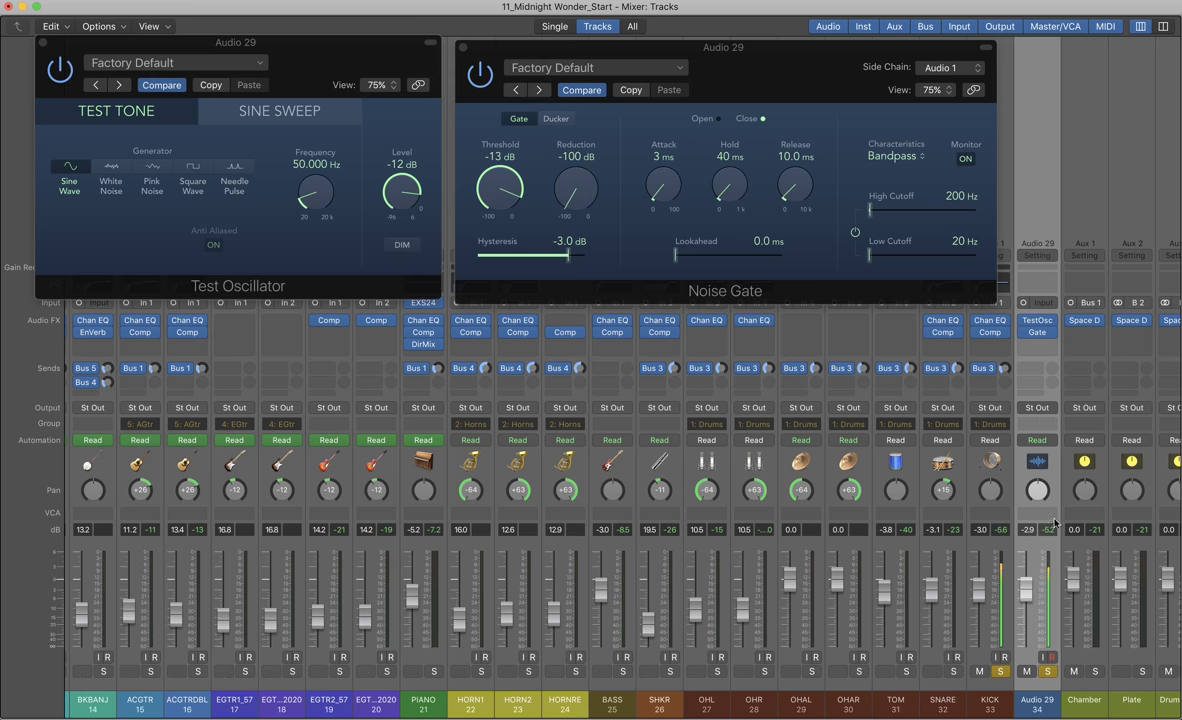
{"action": "left_click", "coordinate": [1049, 672]}
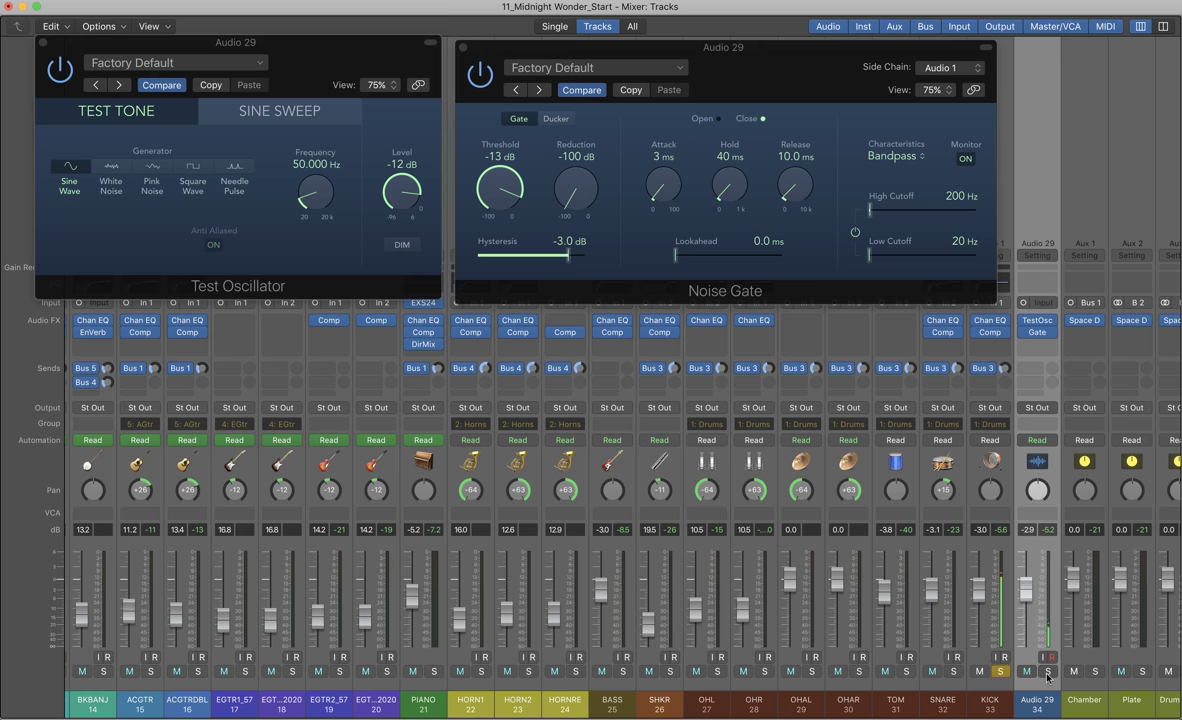
{"action": "left_click", "coordinate": [1049, 672]}
{"action": "left_click", "coordinate": [1001, 672]}
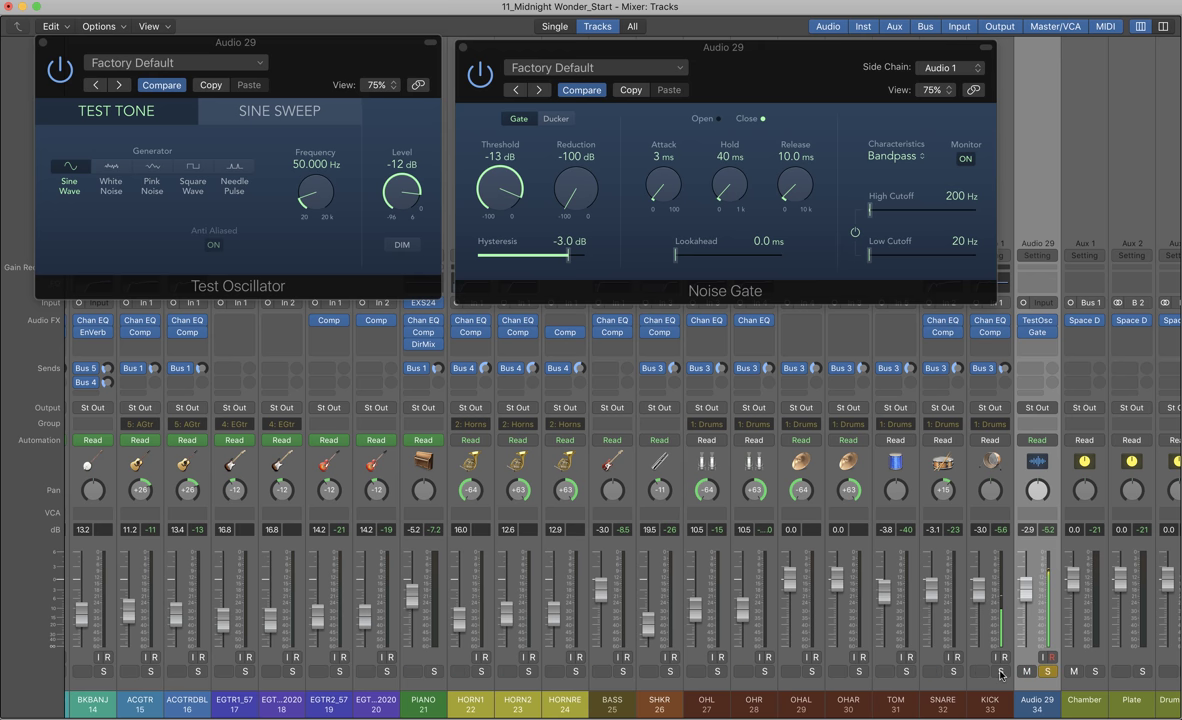
{"action": "left_click", "coordinate": [1001, 672]}
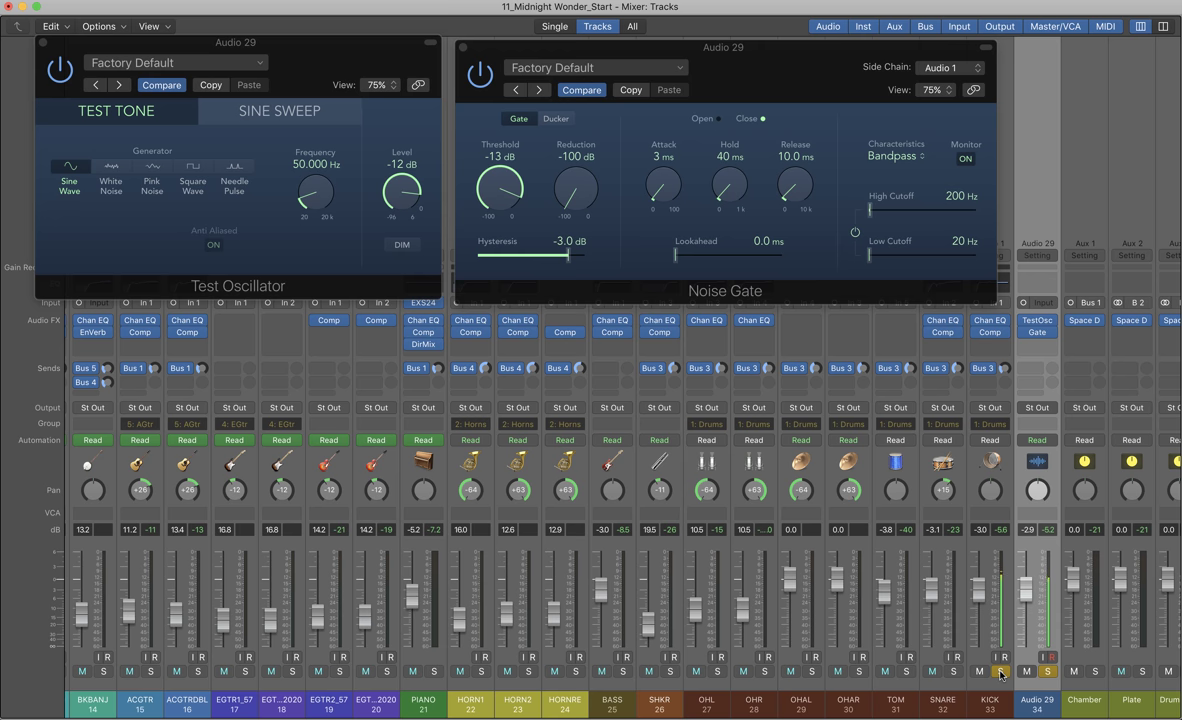